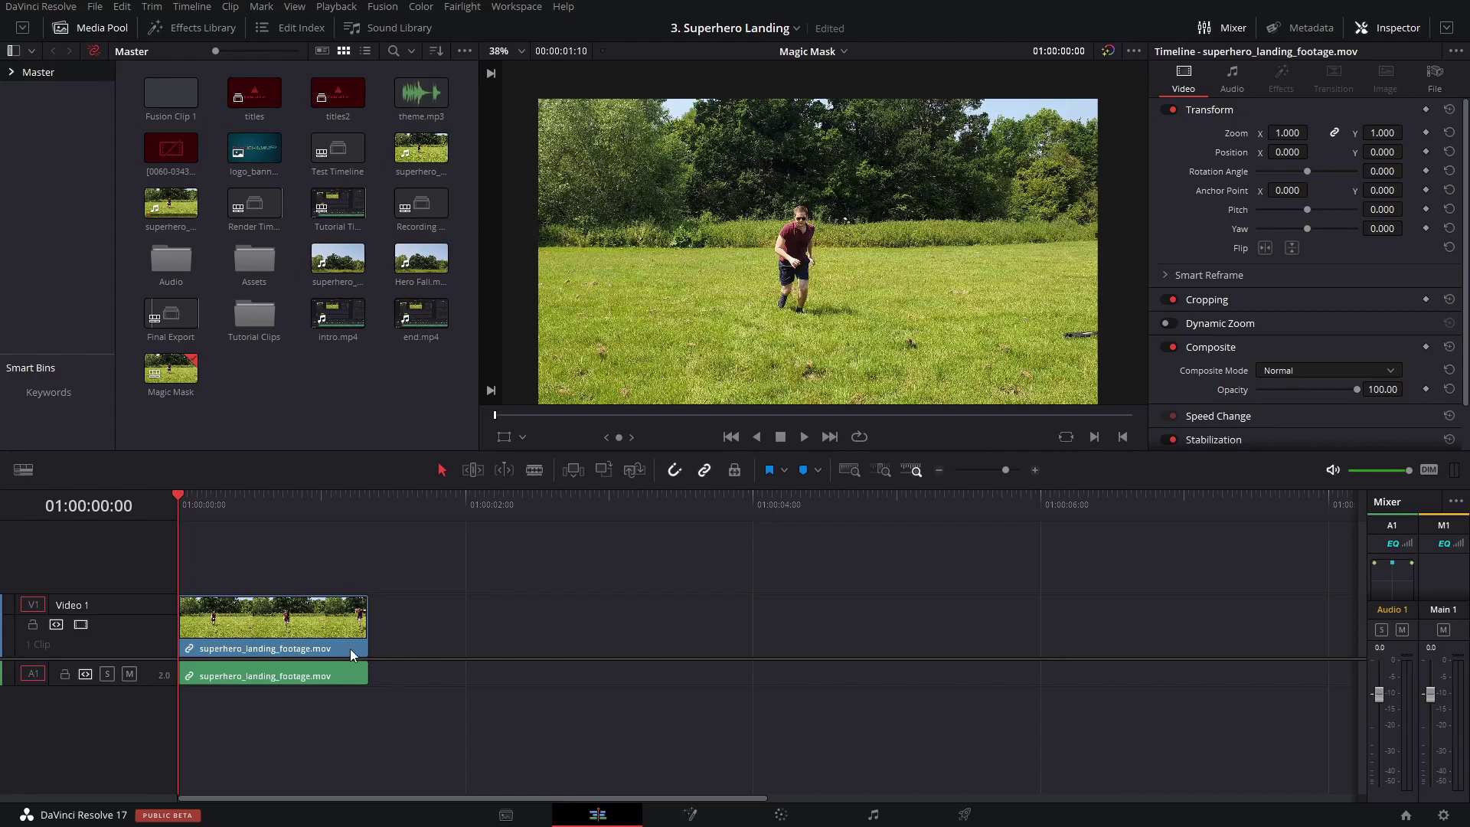
Step: Scrub the clip to frame 01:00:00:12 and zoom the viewer in on the running man
left_click_drag(182, 490, 250, 512)
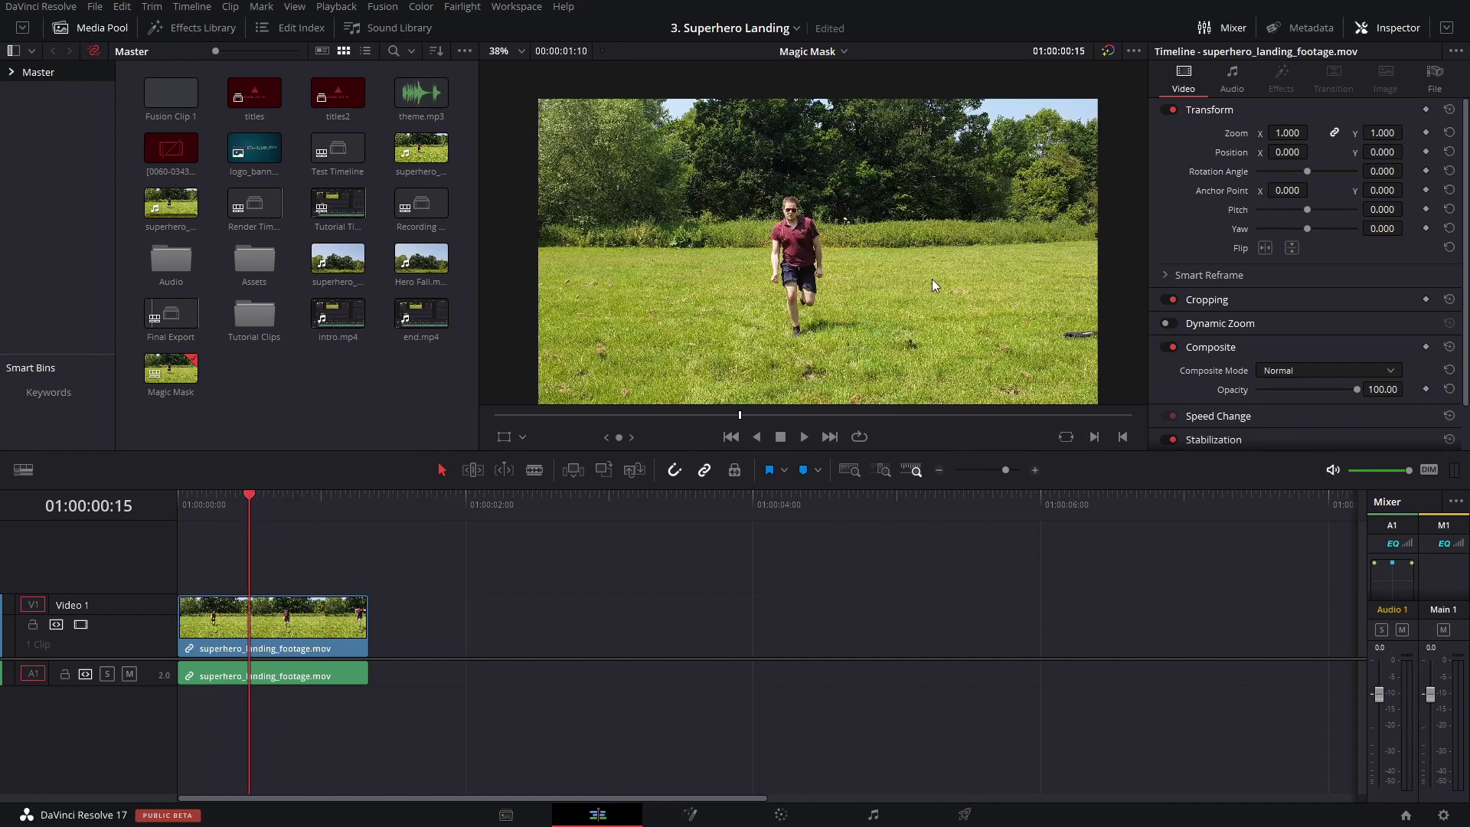
scroll(840, 223, "up", 1)
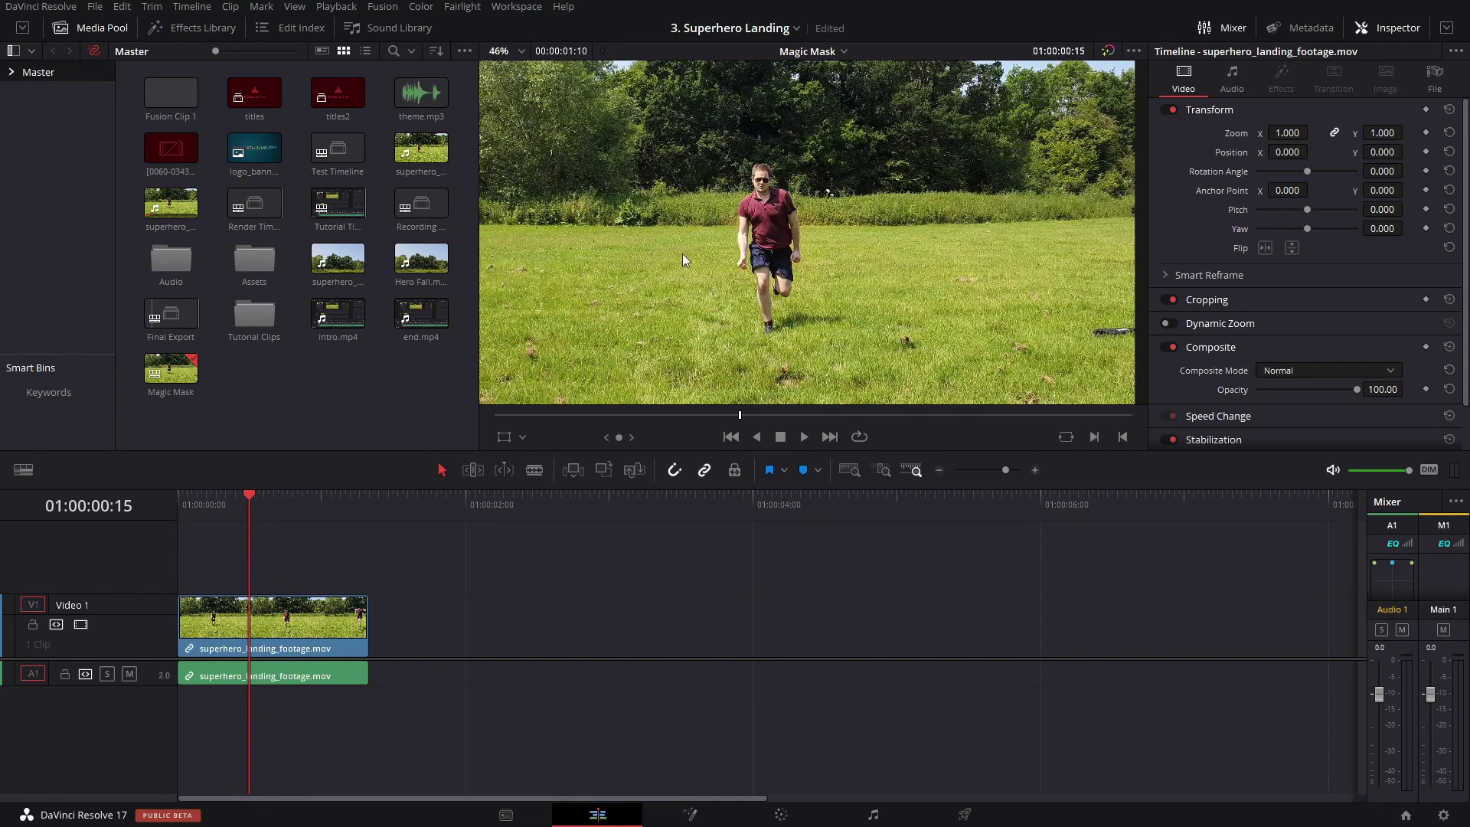
scroll(715, 279, "up", 2)
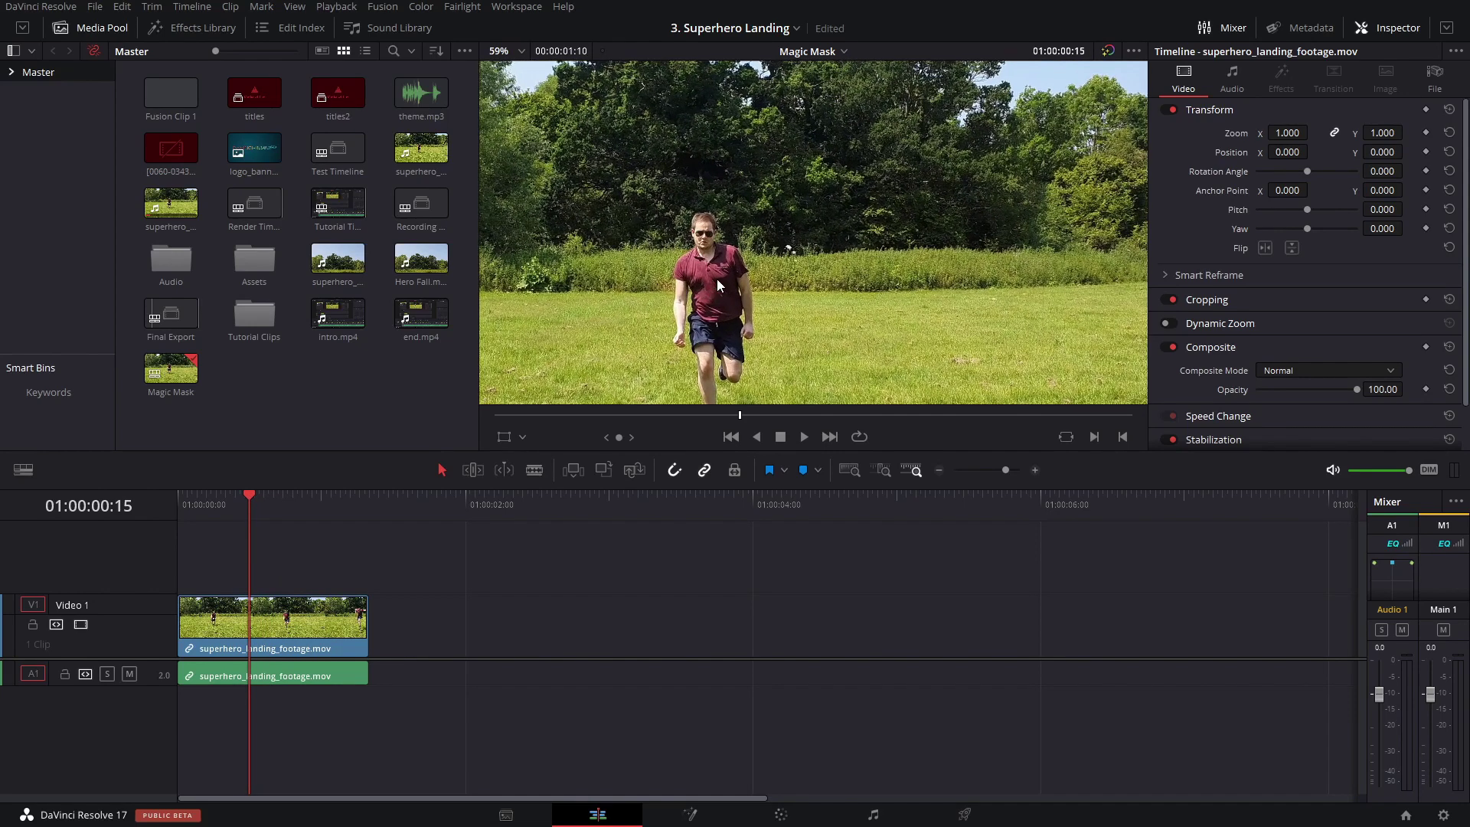
mouse_move(259, 500)
left_mouse_down()
mouse_move(300, 493)
mouse_move(213, 494)
mouse_move(277, 496)
mouse_move(235, 494)
left_mouse_up()
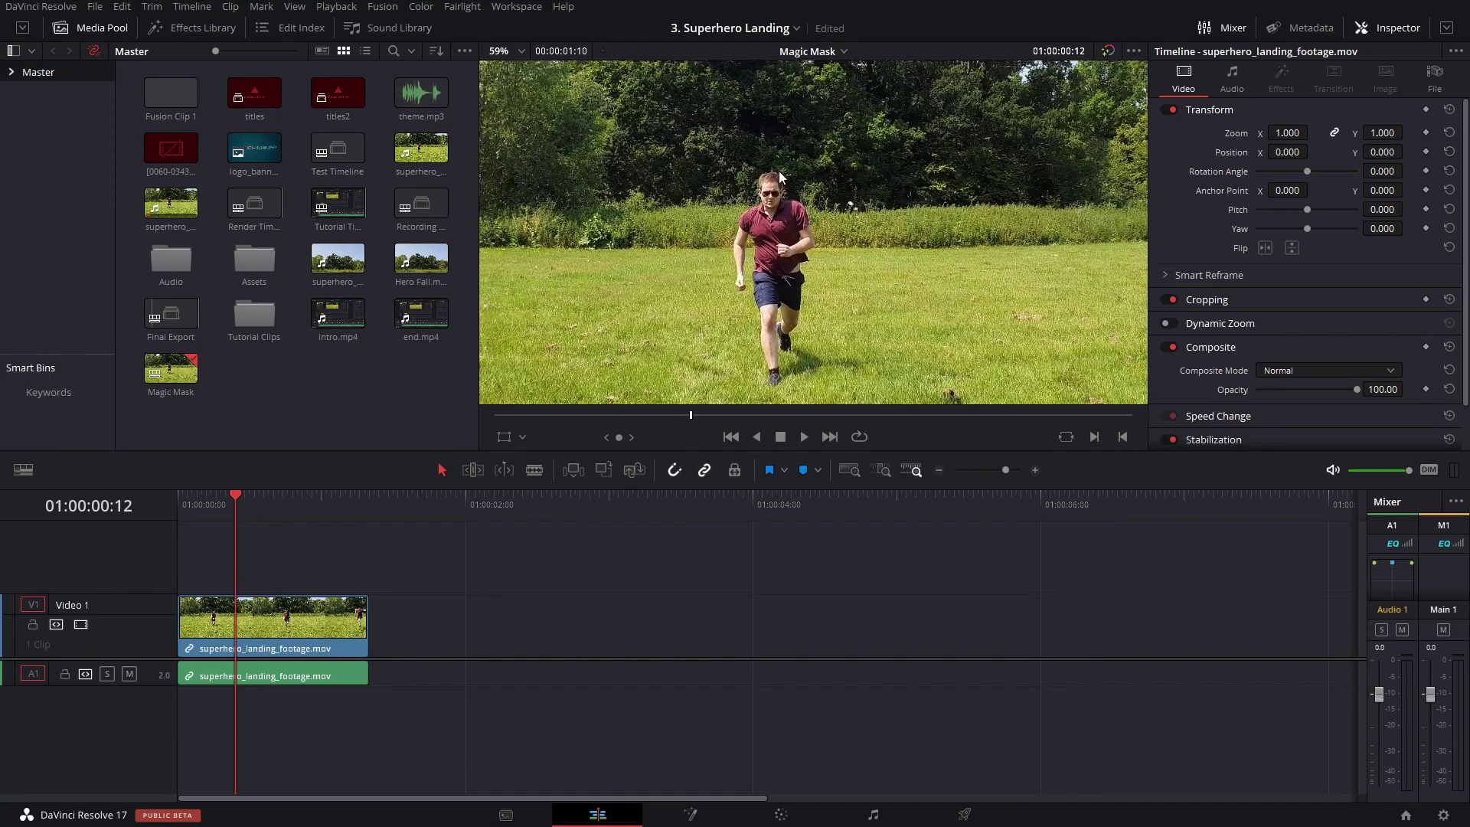
Step: On the Color page, replace the old Person mask with a new Magic Mask stroke on the shirt
left_click(782, 822)
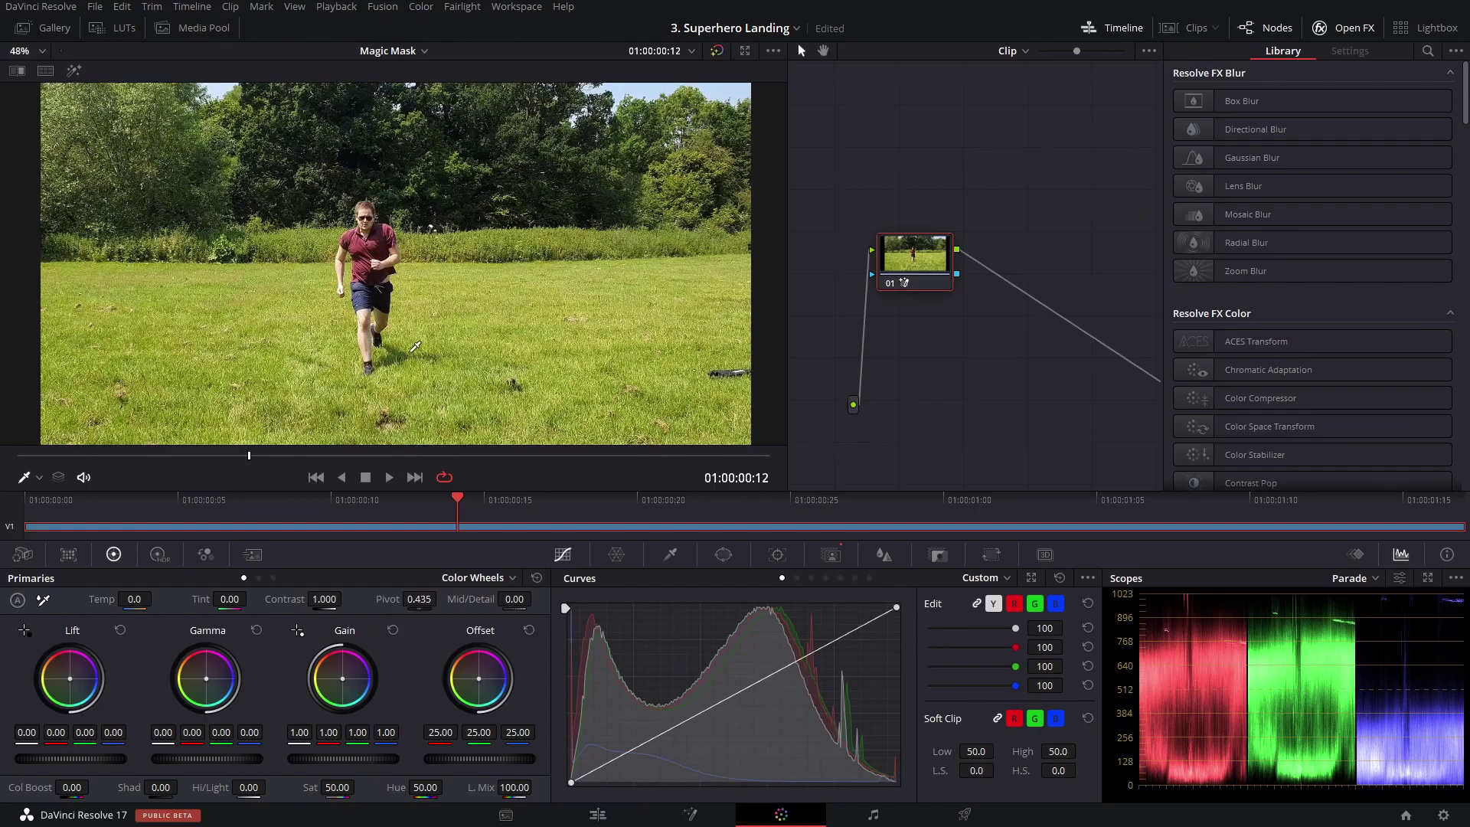
left_click_drag(457, 502, 746, 504)
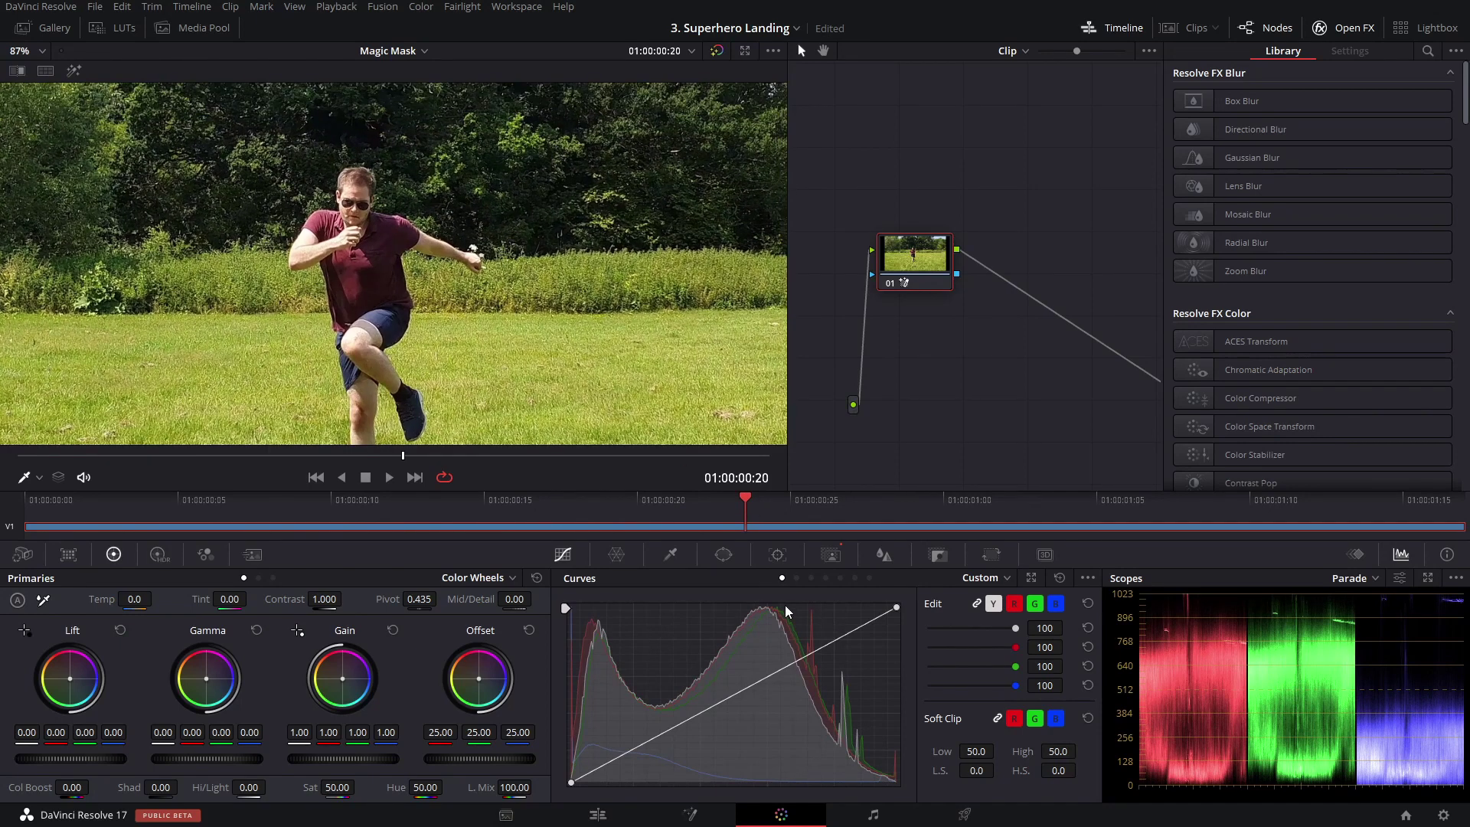
left_click(827, 556)
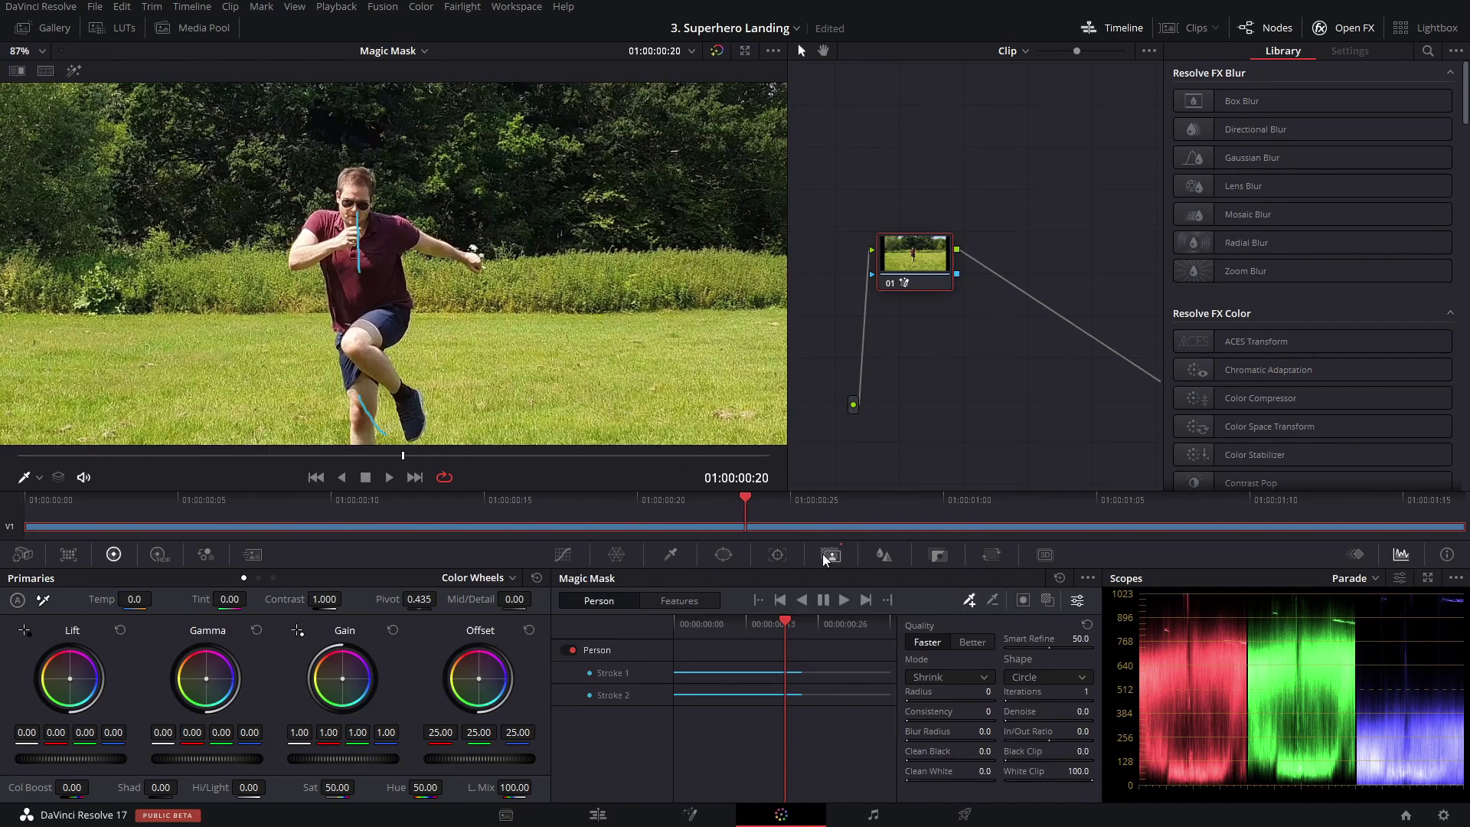
right_click(622, 672)
left_click(658, 693)
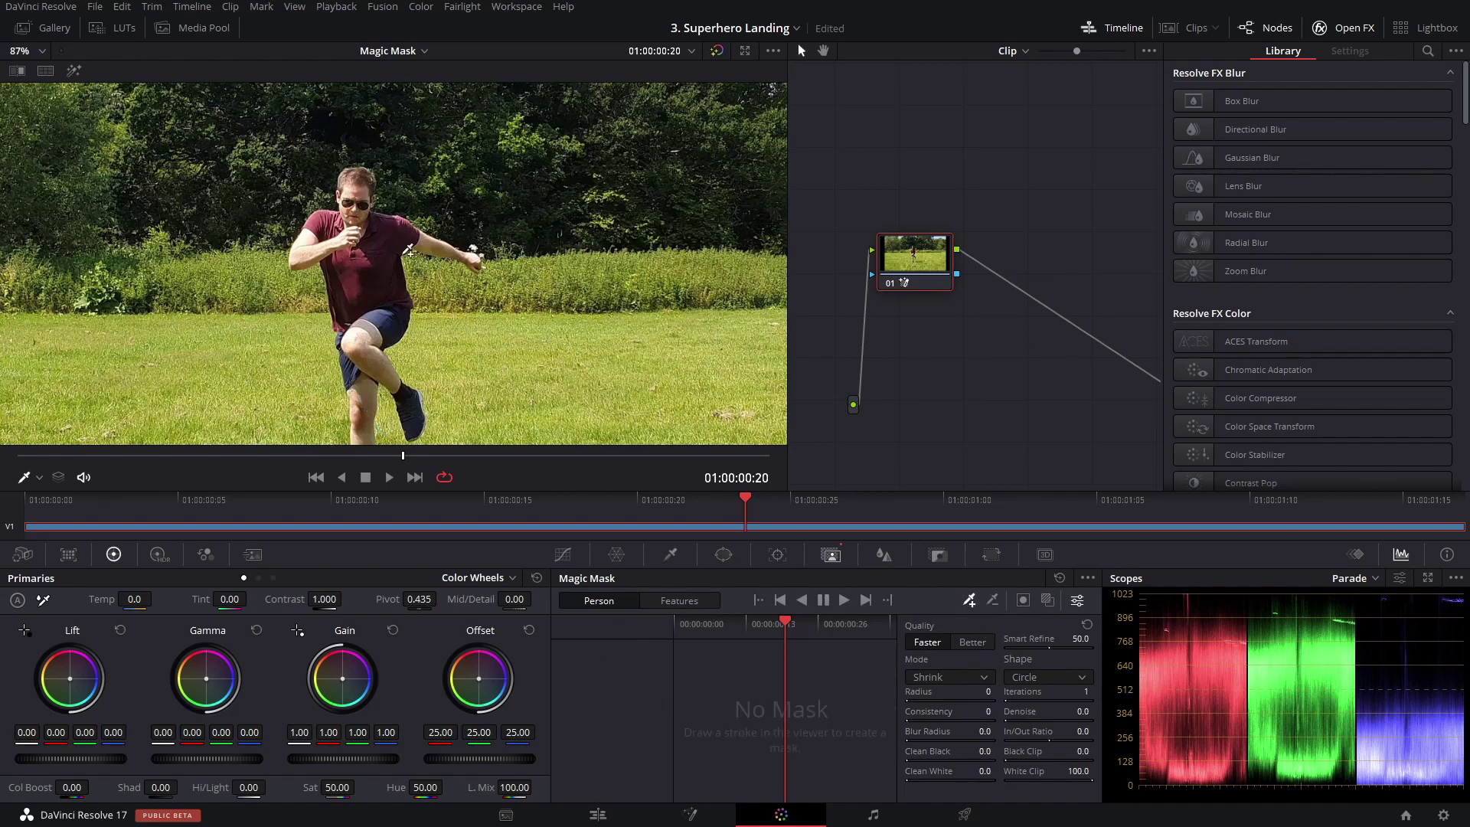
left_click_drag(362, 243, 362, 268)
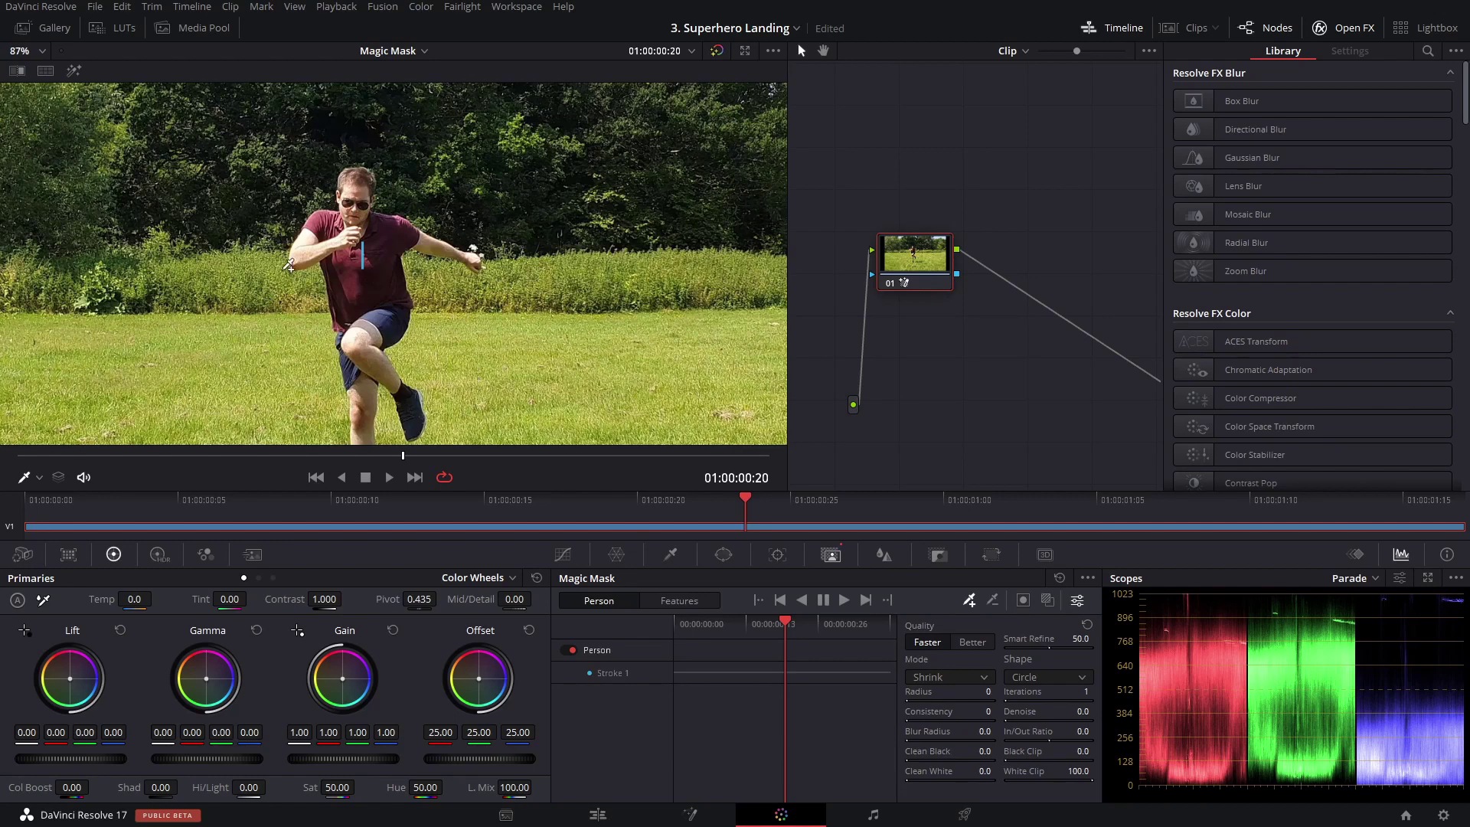
Step: Turn on Highlight, set Magic Mask Quality to Better, and zoom the viewer to inspect edges
left_click(74, 71)
scroll(473, 351, "down", 2)
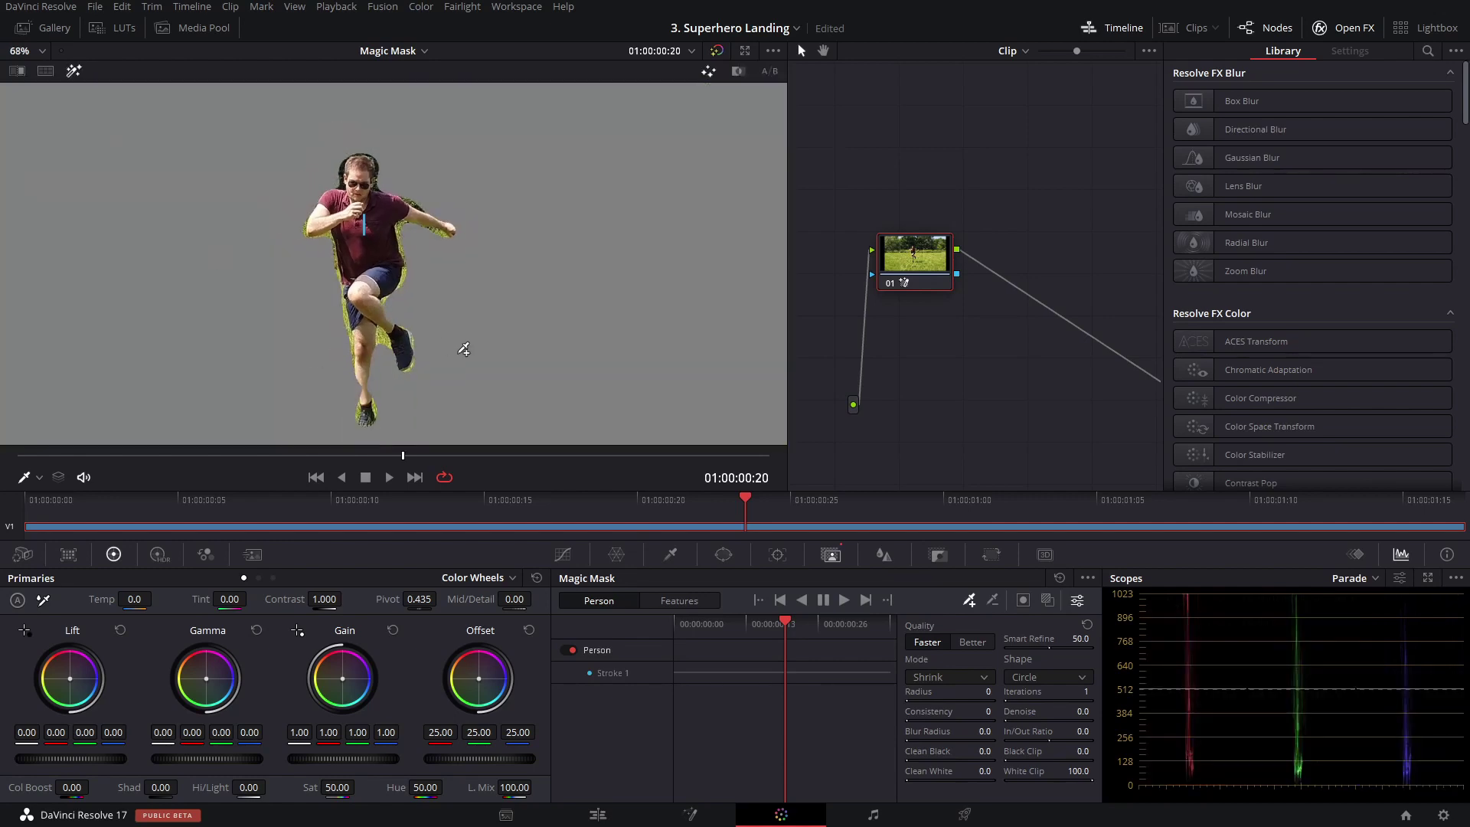
scroll(378, 345, "up", 2)
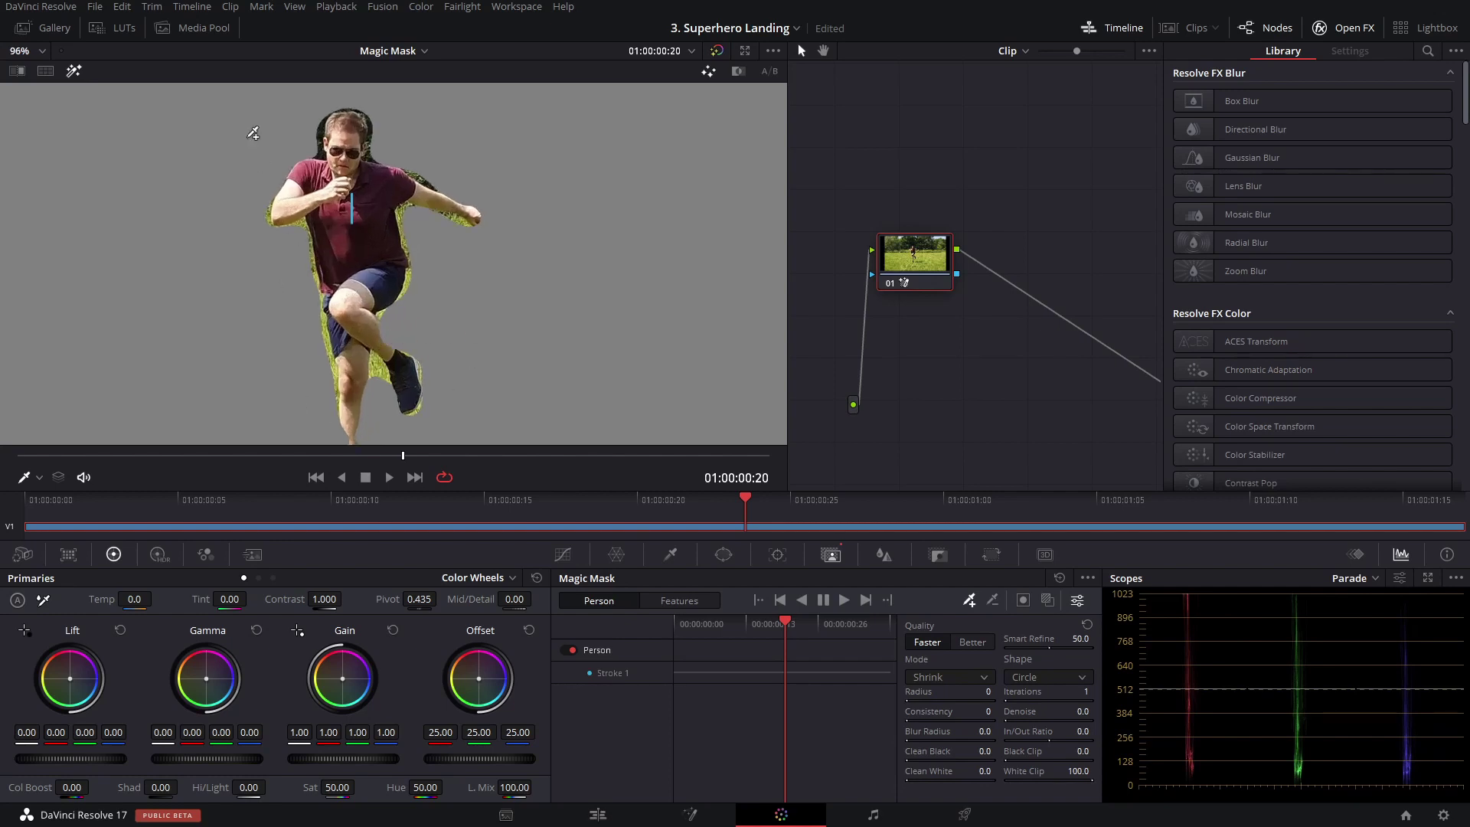
scroll(371, 369, "down", 1)
scroll(371, 370, "down", 1)
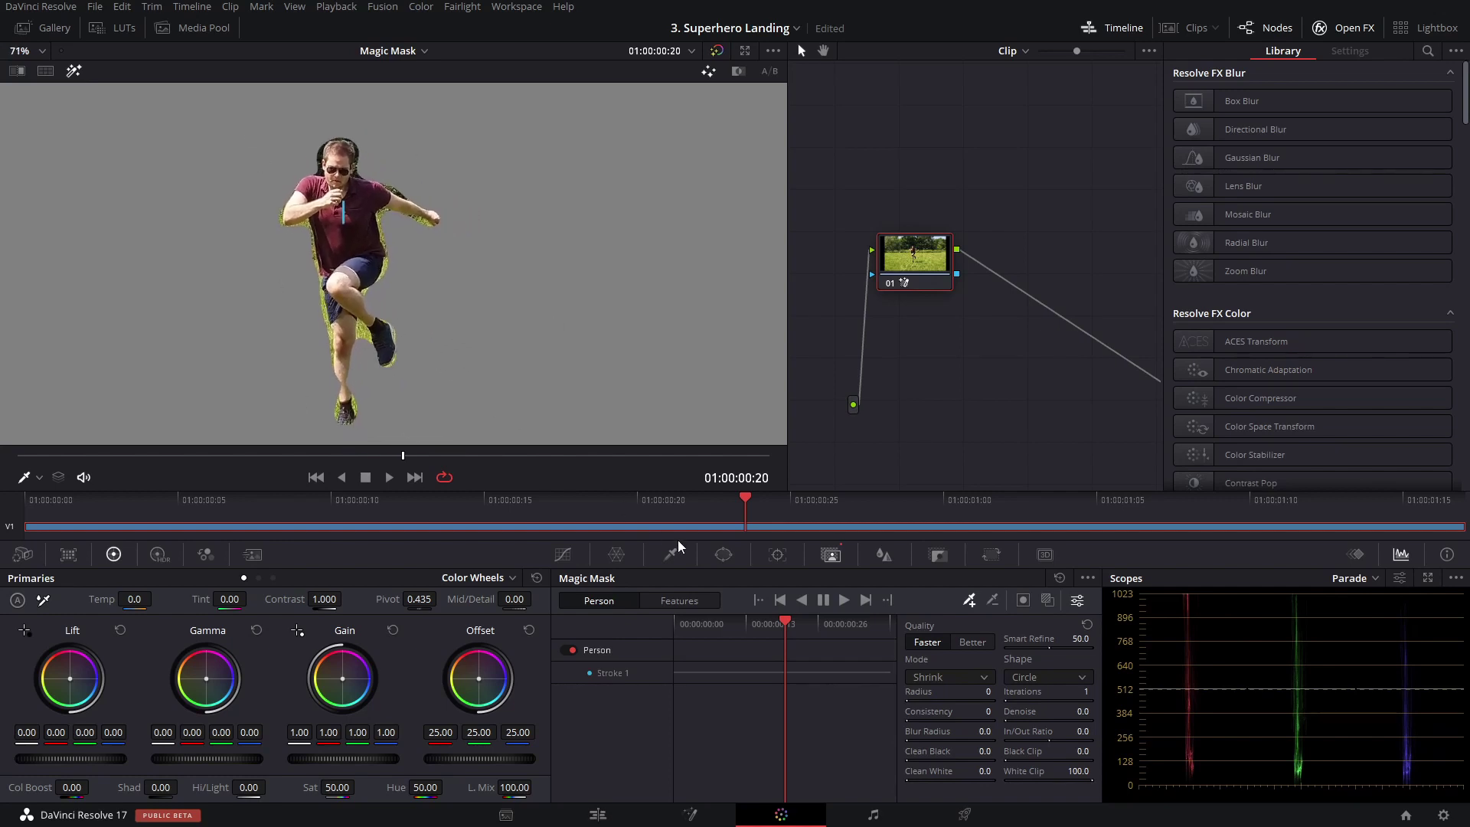
left_click(971, 645)
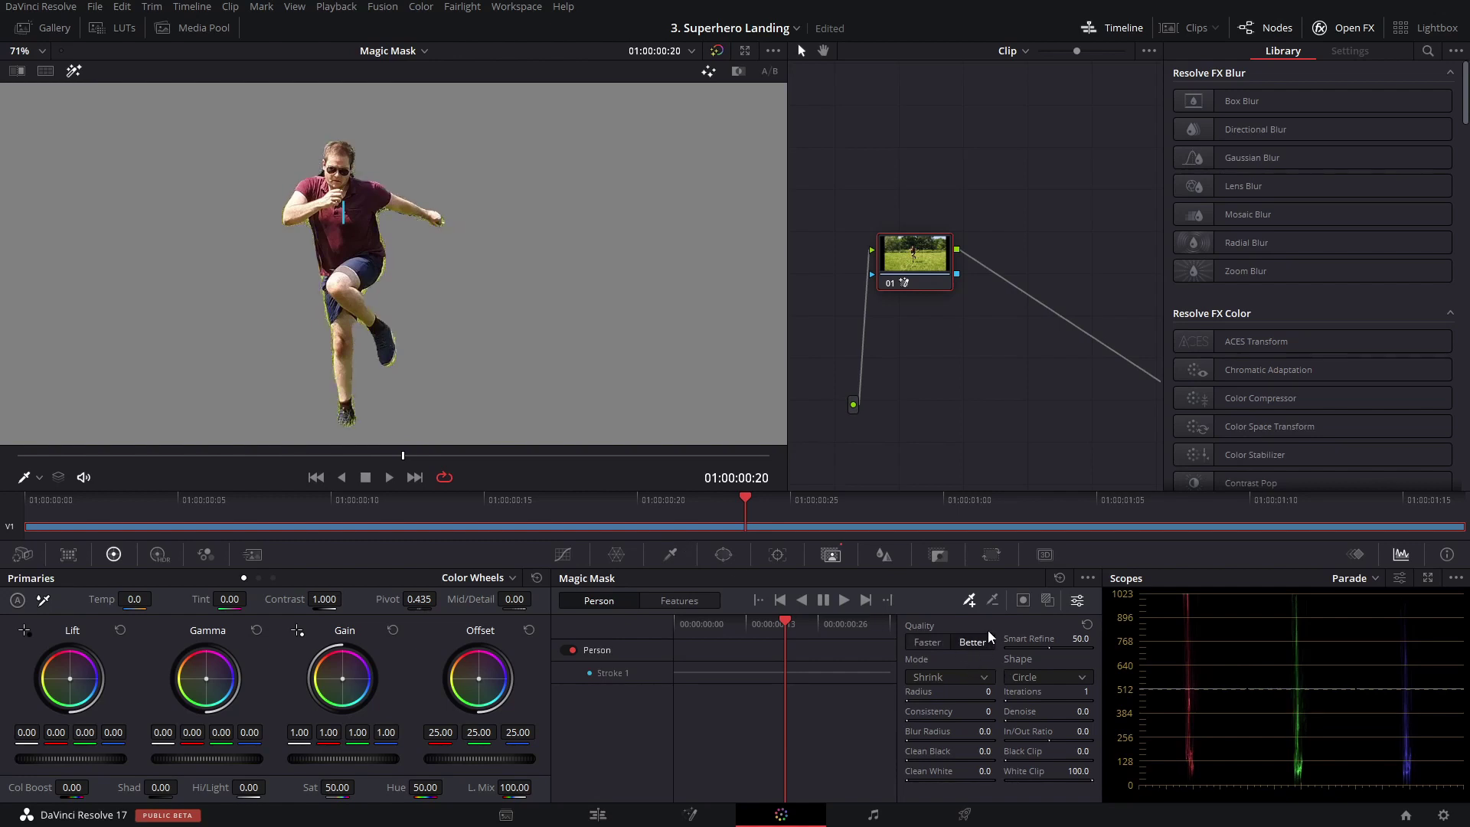
scroll(398, 341, "up", 3)
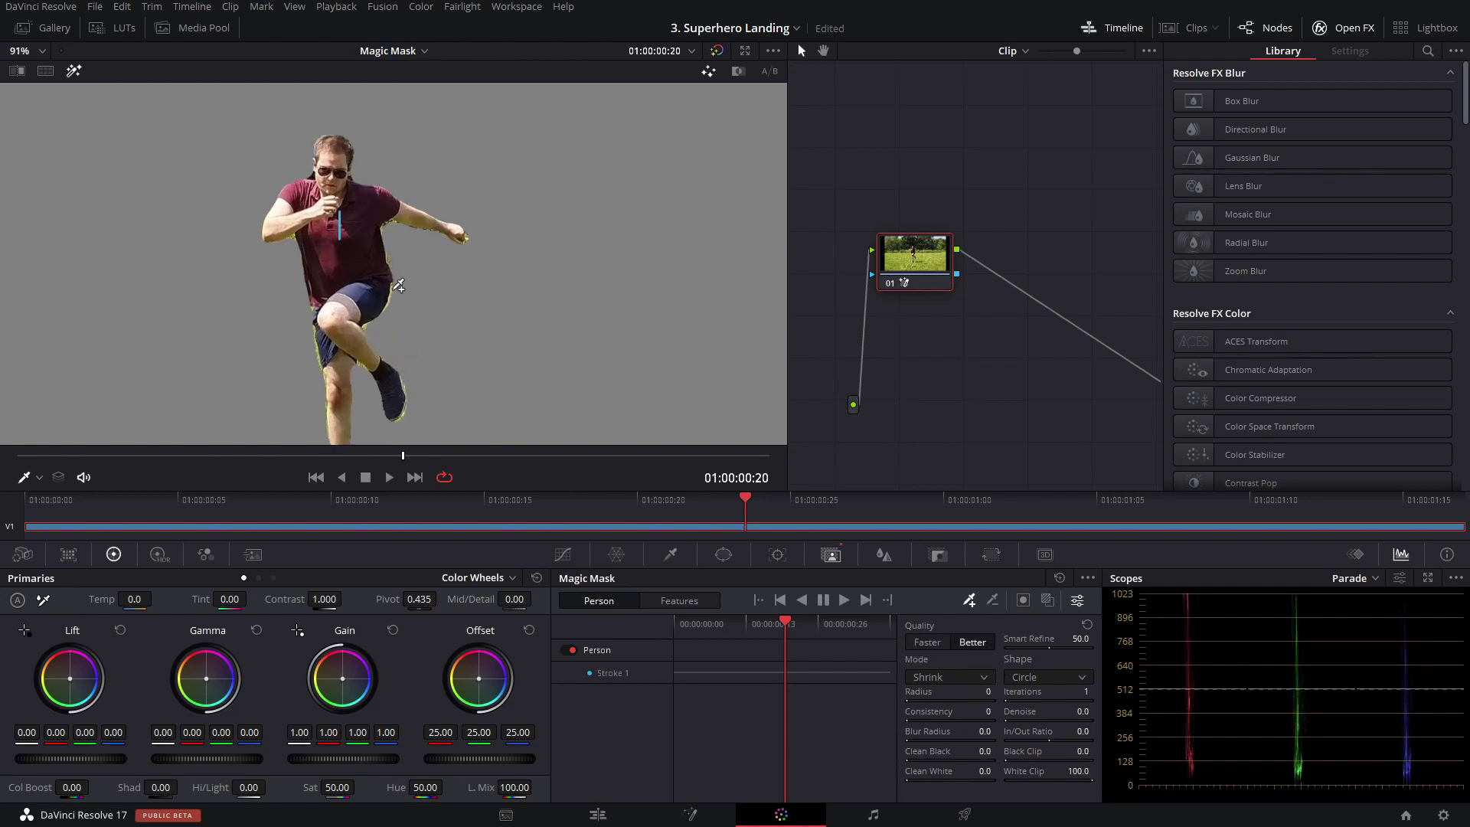
scroll(421, 312, "up", 1)
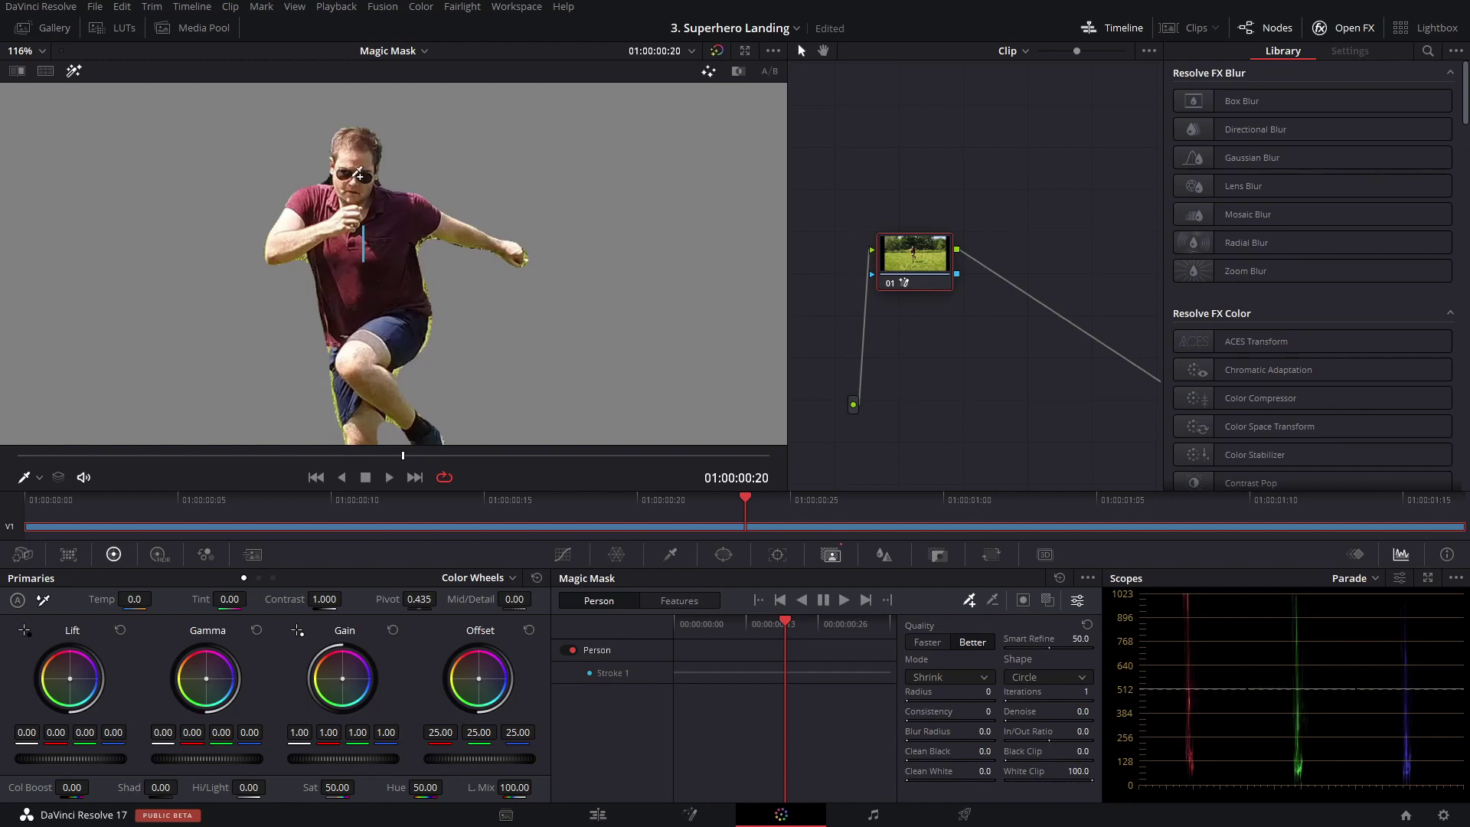
scroll(452, 293, "down", 4)
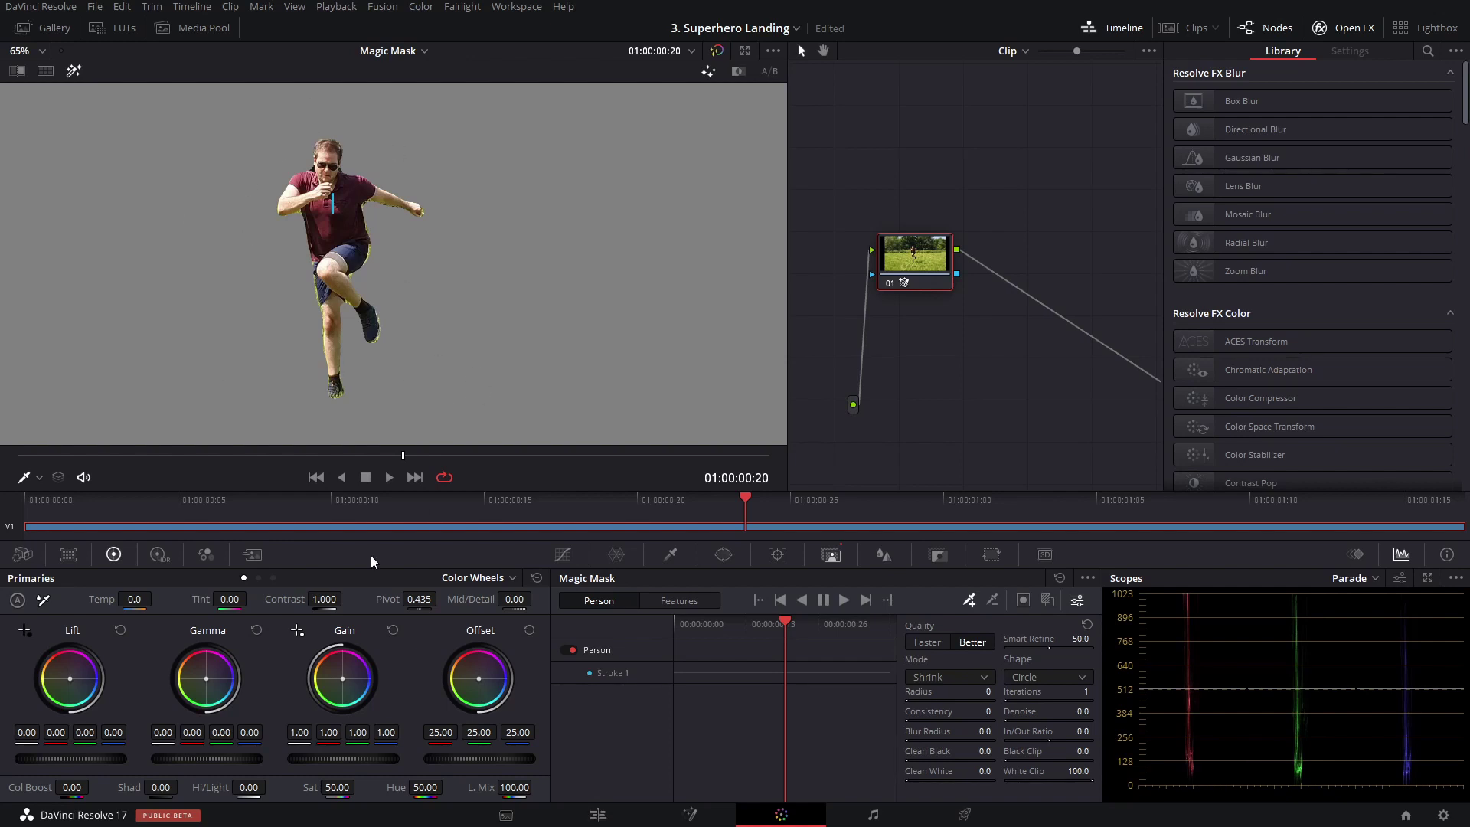
scroll(392, 243, "down", 4)
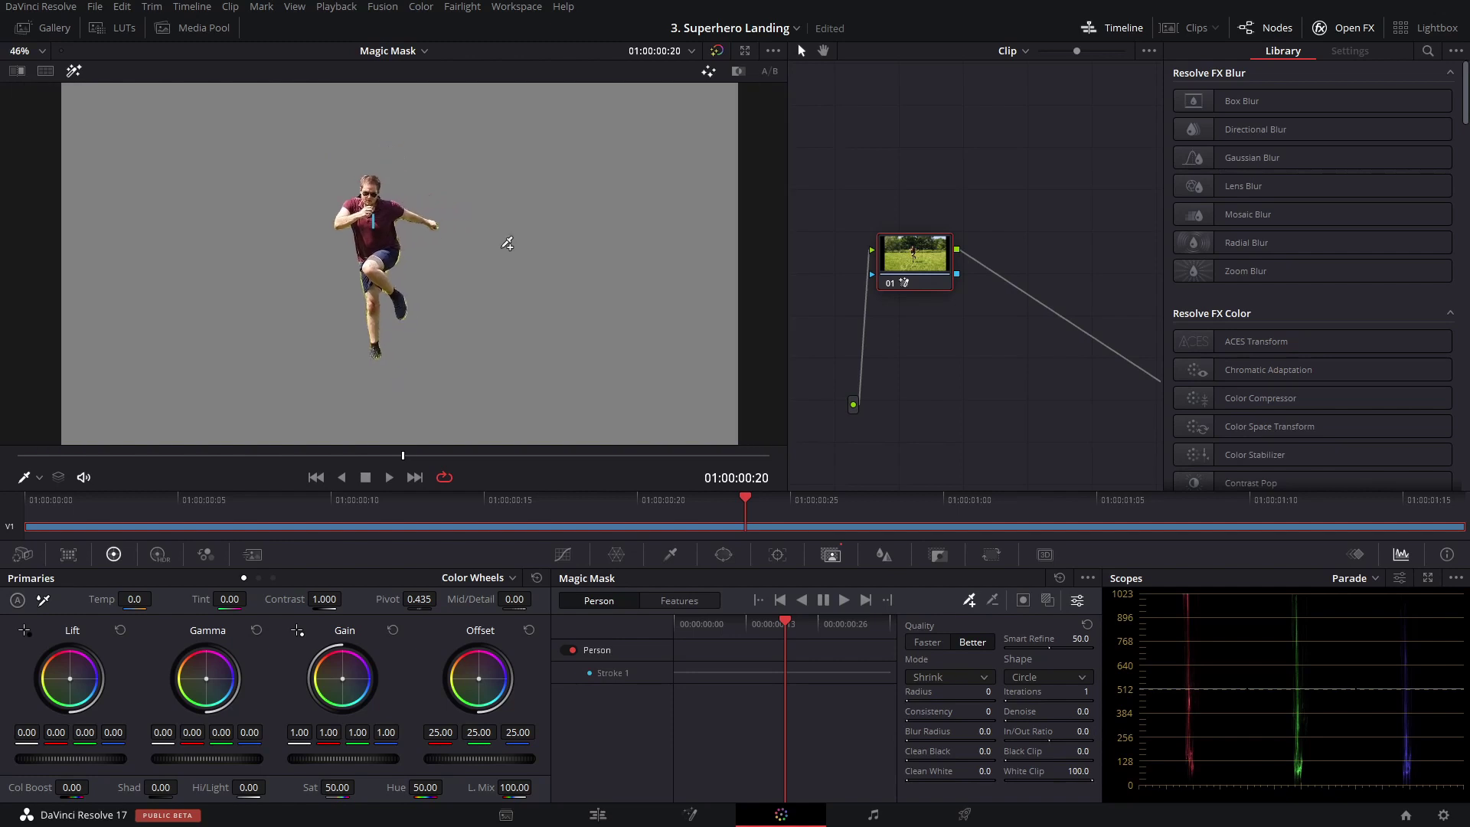
Step: Scrub and pan the tracked mask from 01:00:00:00 to confirm the man stays isolated
scroll(482, 223, "up", 3)
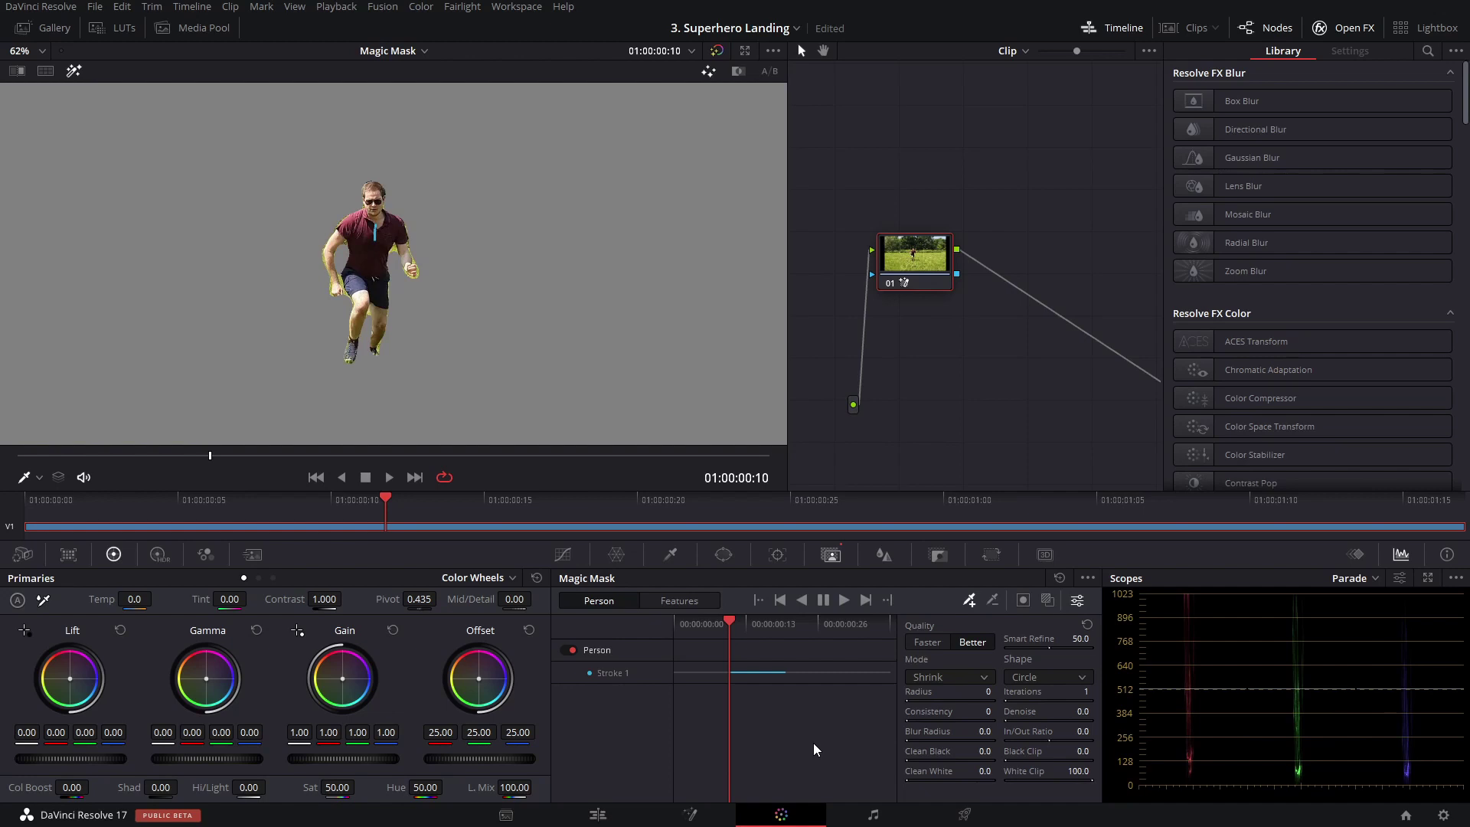
scroll(269, 378, "up", 3)
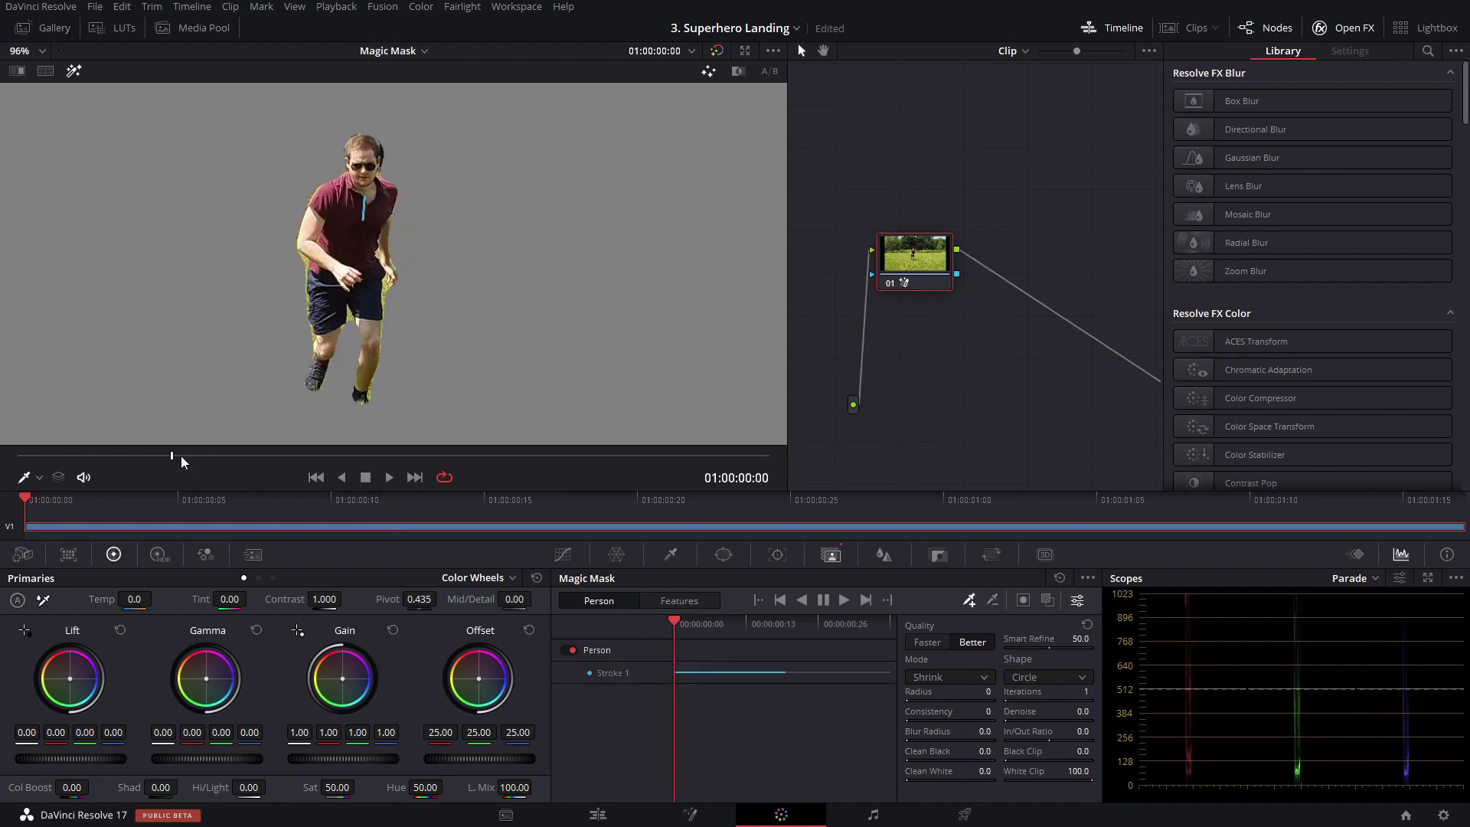
left_click_drag(181, 460, 230, 457)
left_click_drag(421, 302, 419, 179)
Step: Toggle Highlight off and on, add Stroke 2 down the man's leg, and step forward
left_click(73, 71)
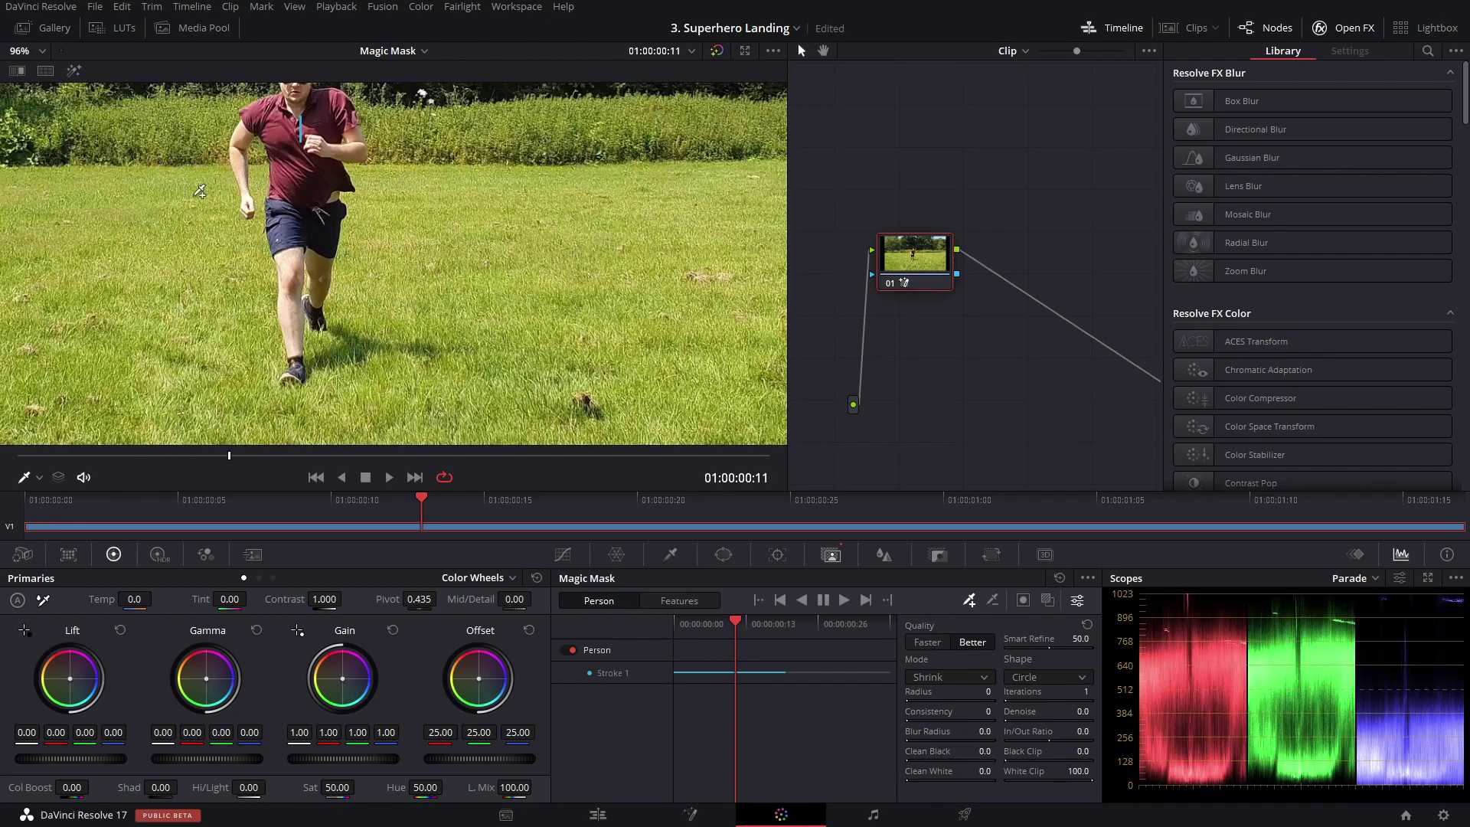
scroll(89, 80, "up", 3)
left_click(74, 70)
left_click_drag(227, 265, 231, 288)
scroll(388, 351, "down", 5)
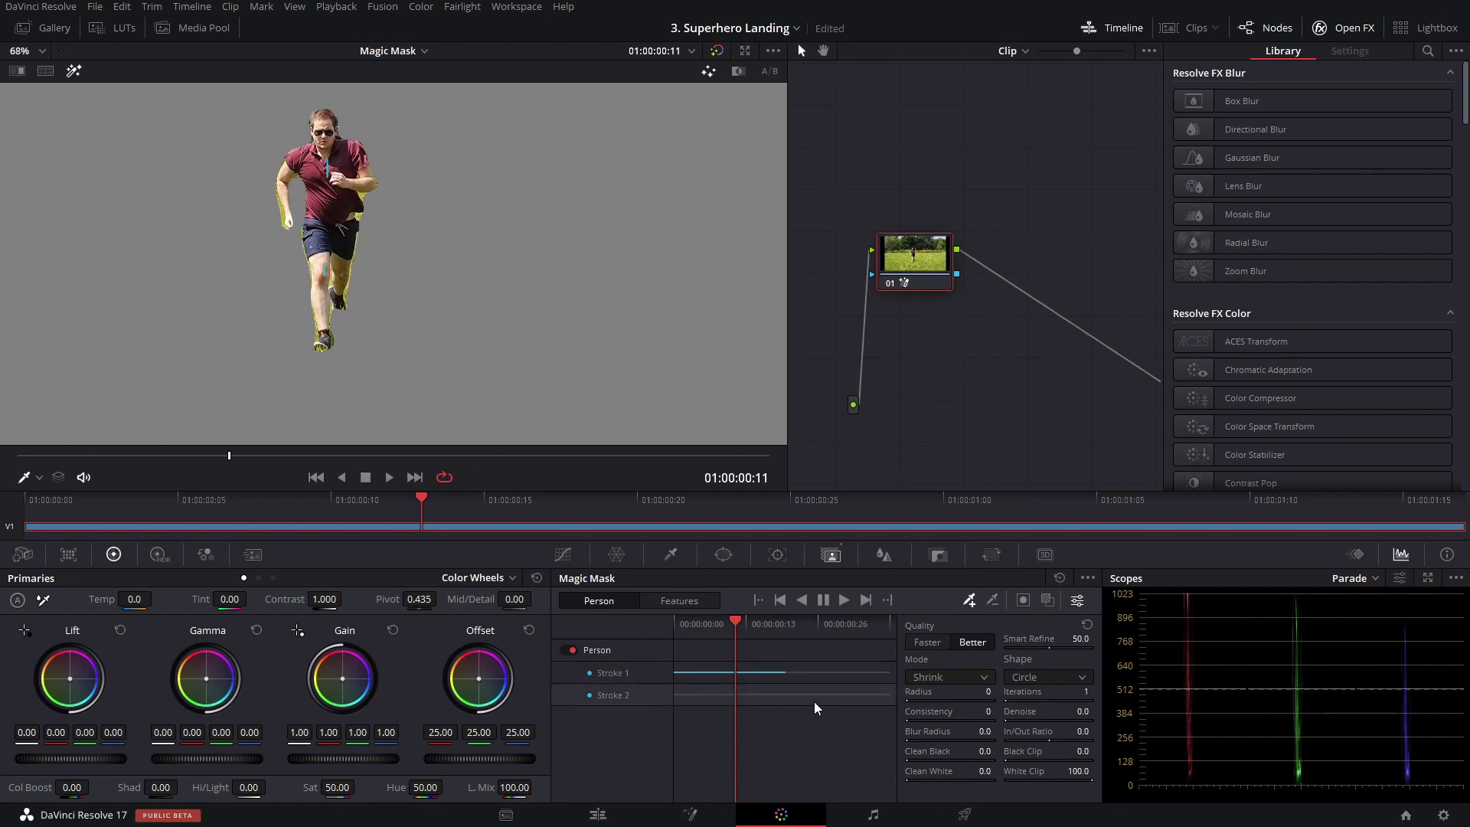
key("Right")
key("Right")
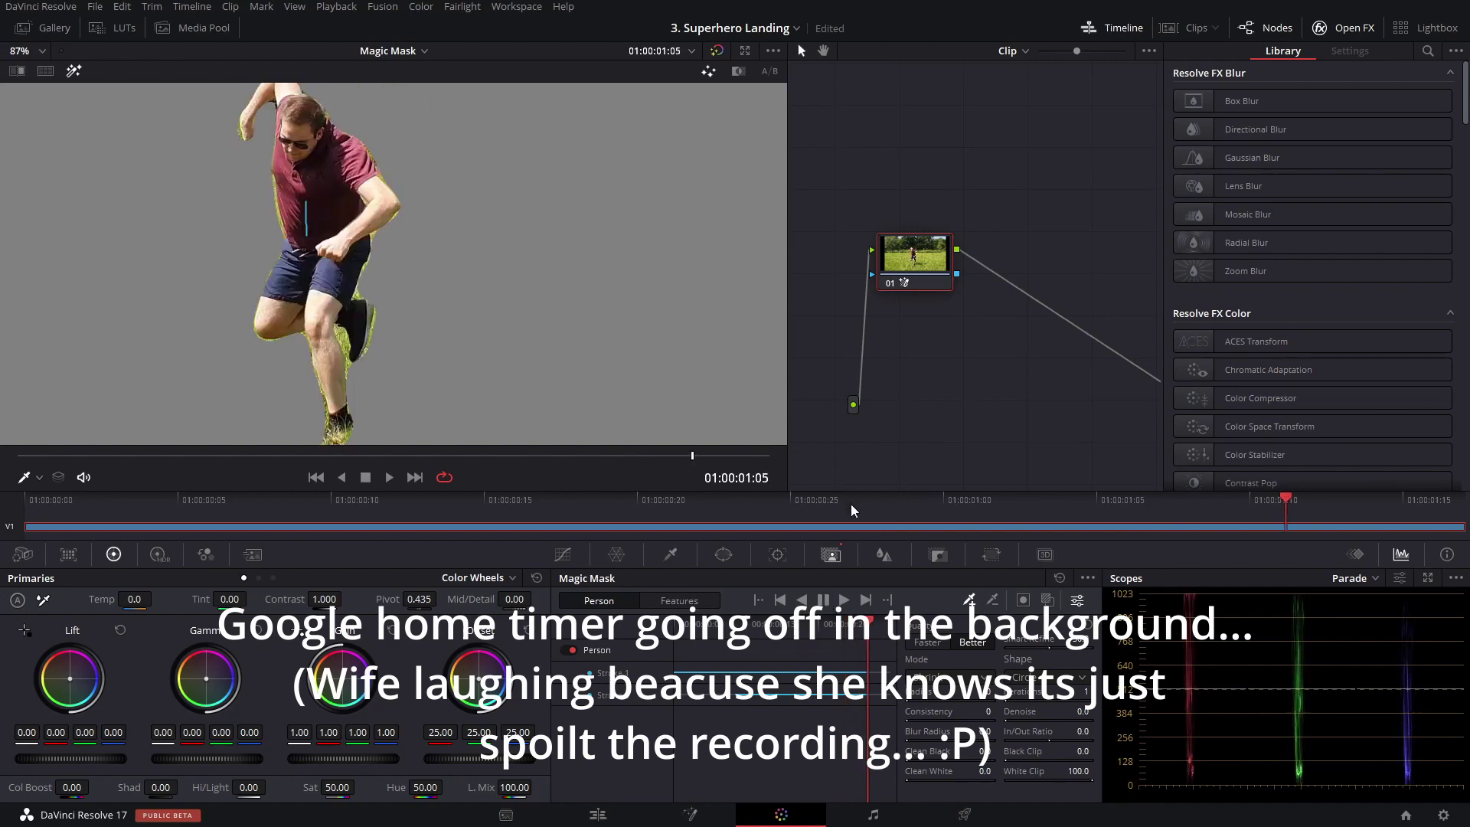
Step: Review earlier jump frames zoomed in to check the mask on the legs and sneakers
left_click_drag(868, 622, 826, 625)
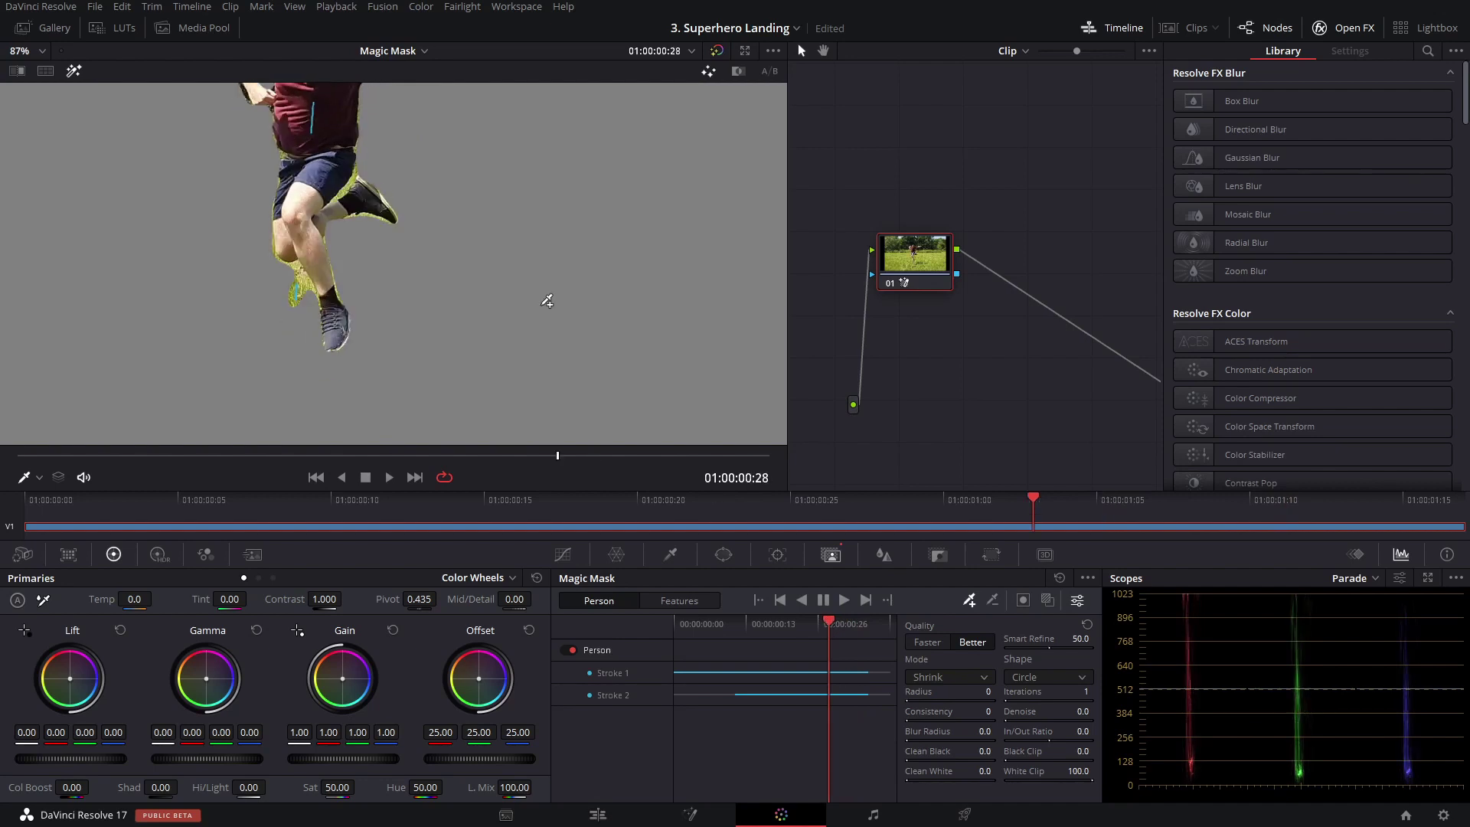
scroll(404, 171, "down", 2)
scroll(350, 266, "up", 4)
scroll(350, 266, "up", 1)
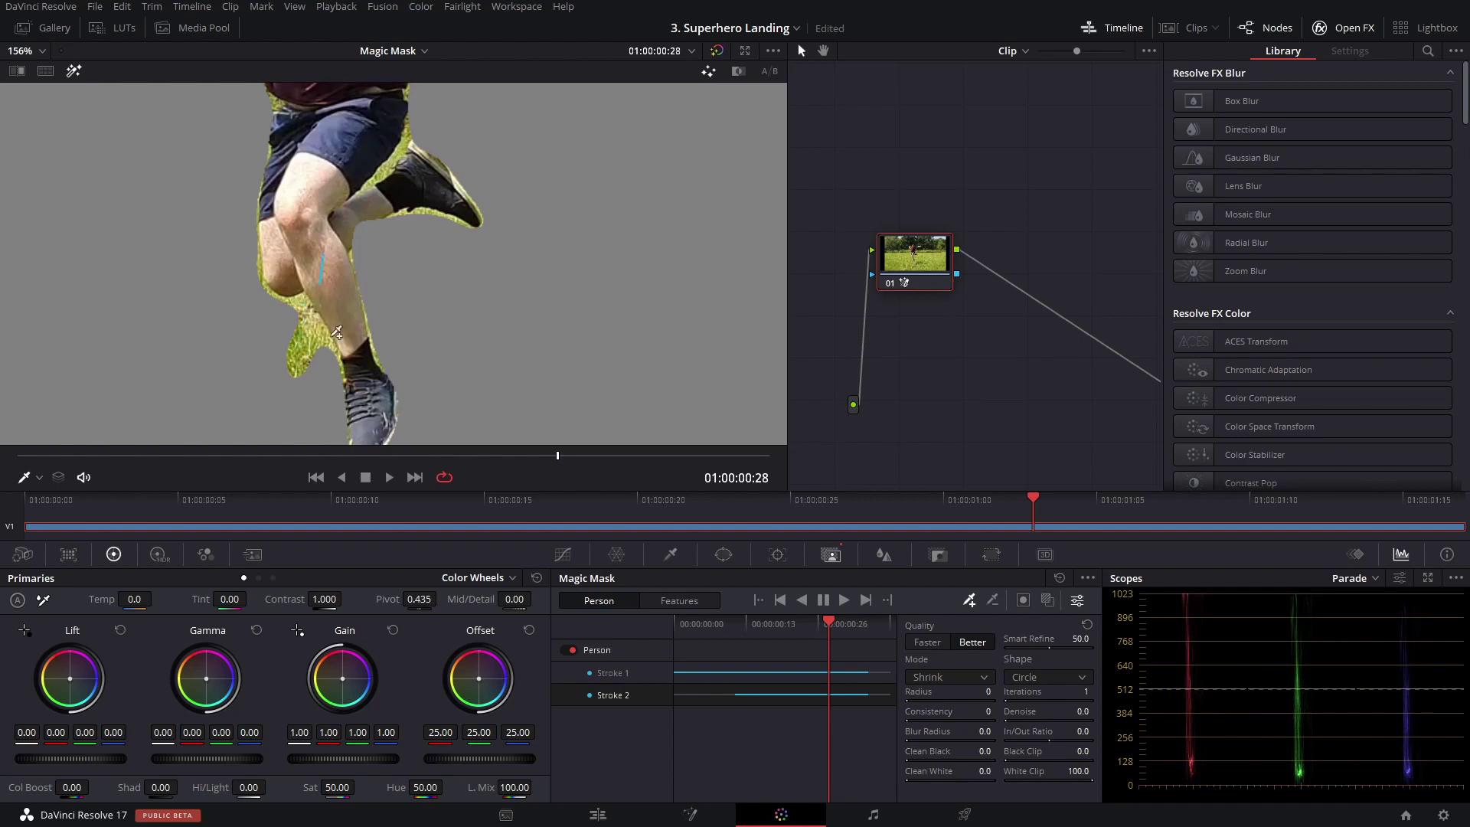
scroll(410, 310, "down", 4)
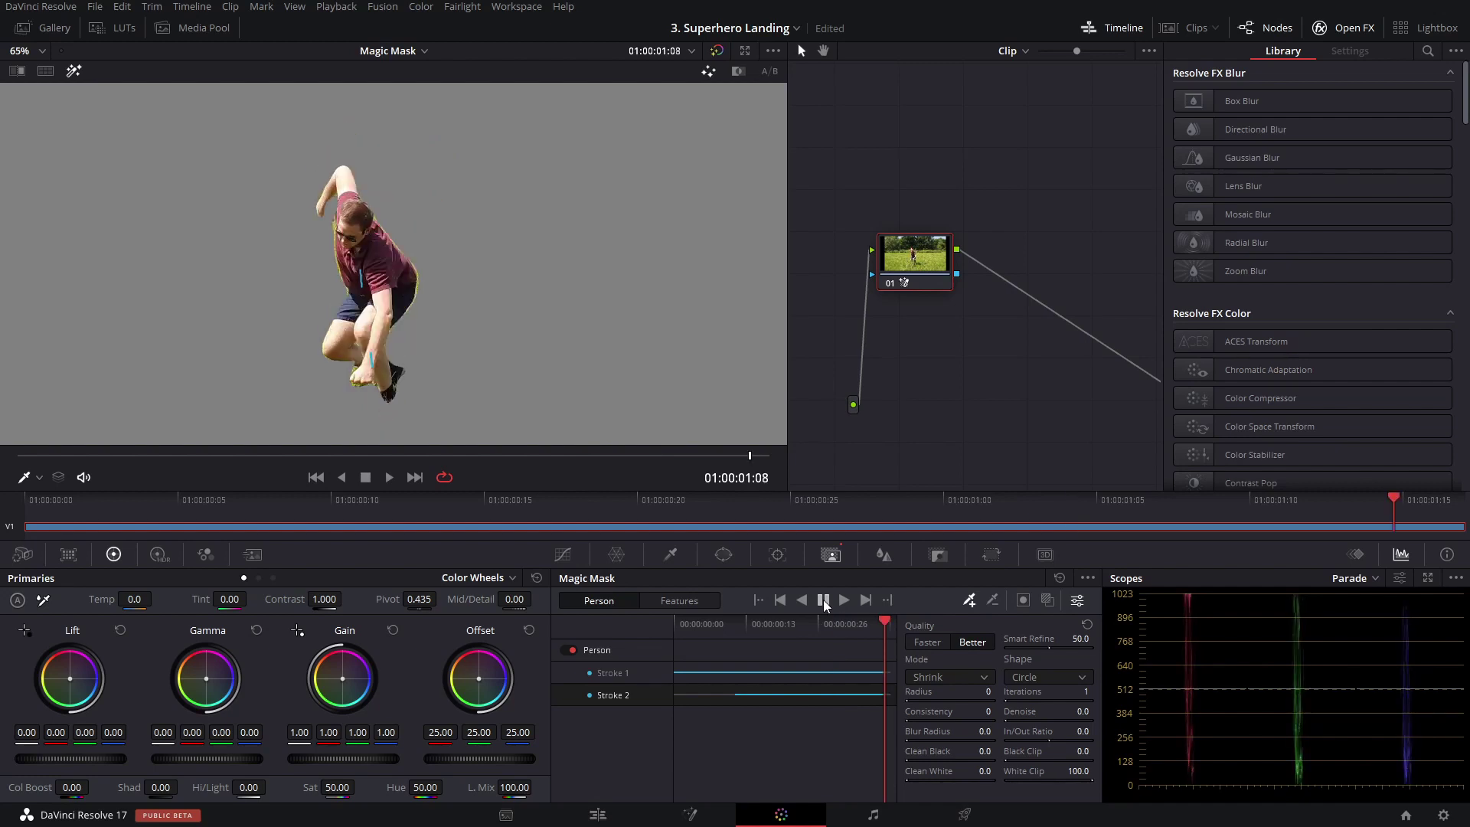
left_click_drag(864, 623, 802, 612)
scroll(317, 295, "up", 5)
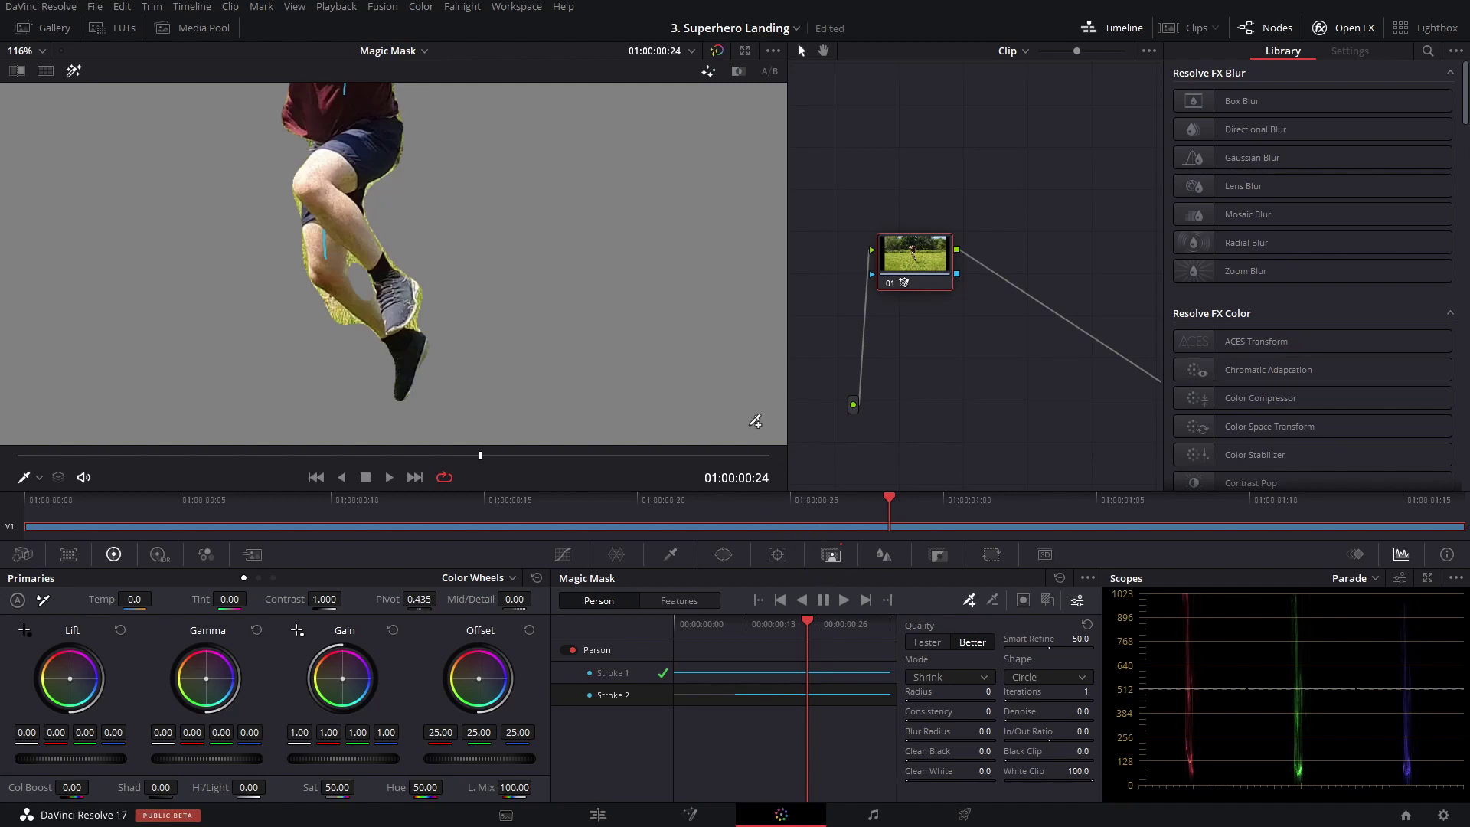
Step: Stop the mask tracking playback and step through frames to inspect the mask edges
key("Right")
key("Right")
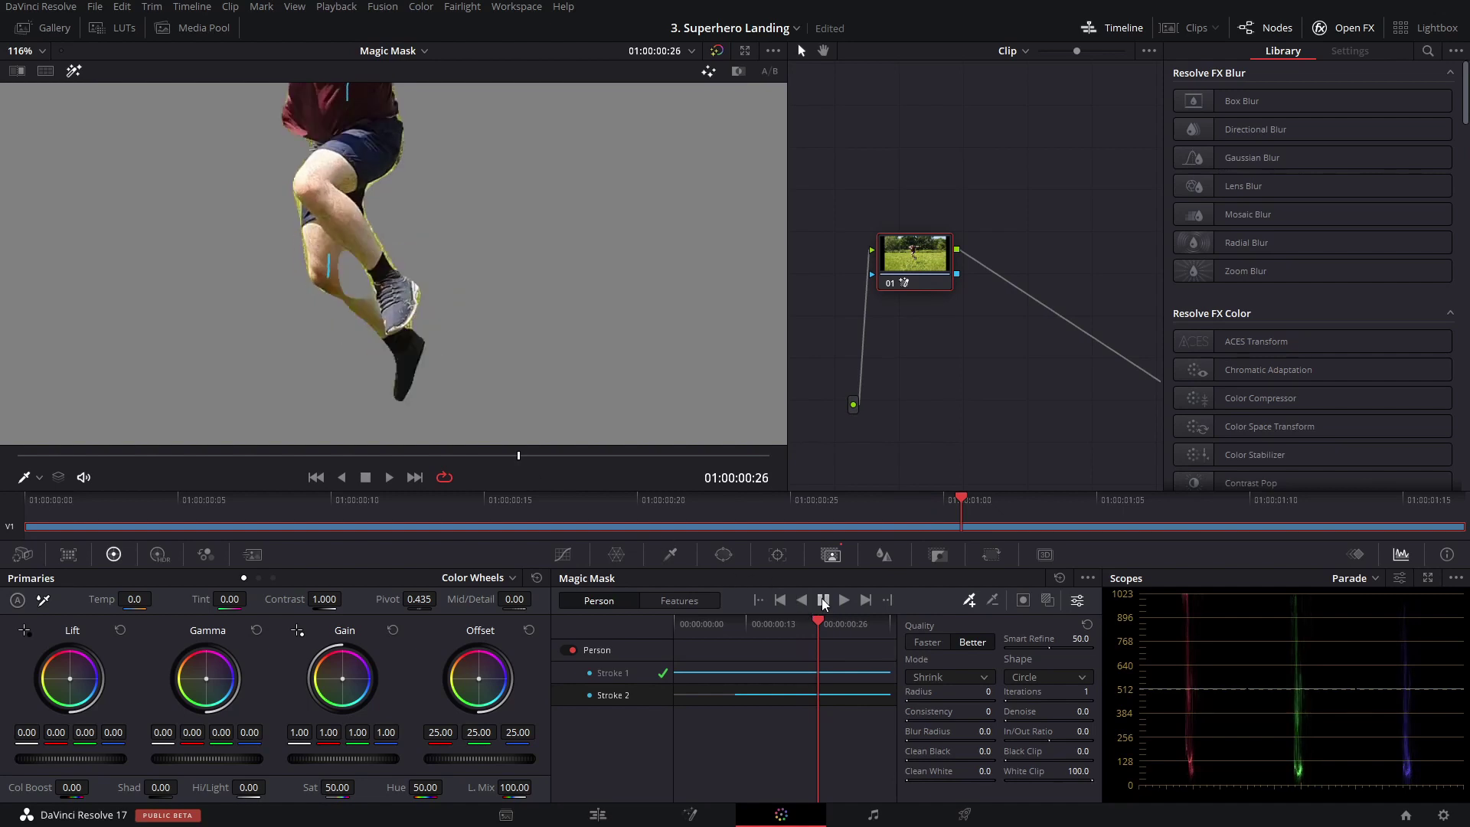
left_click(745, 513)
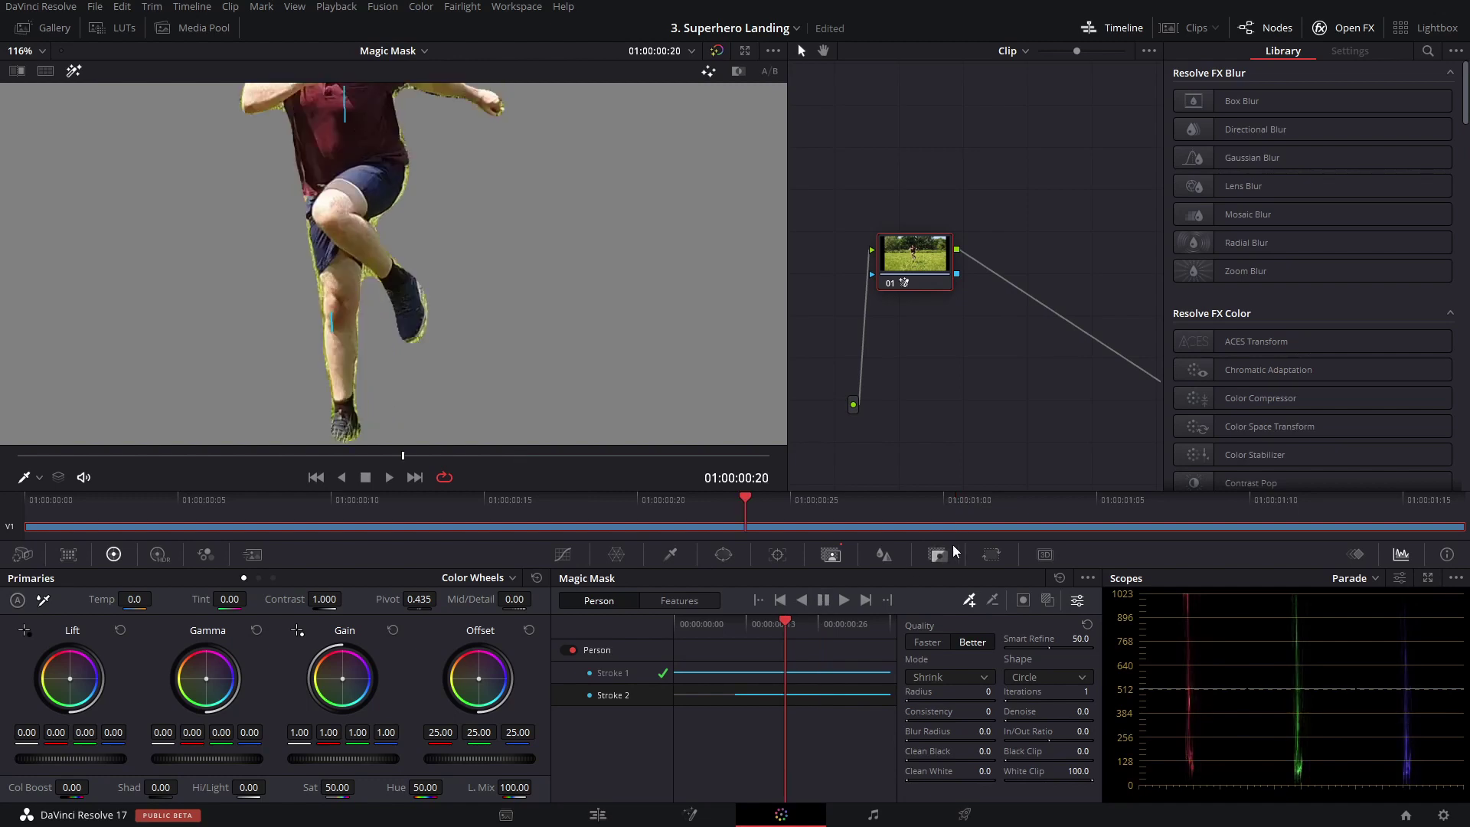
left_click_drag(750, 503, 956, 496)
scroll(427, 240, "down", 5)
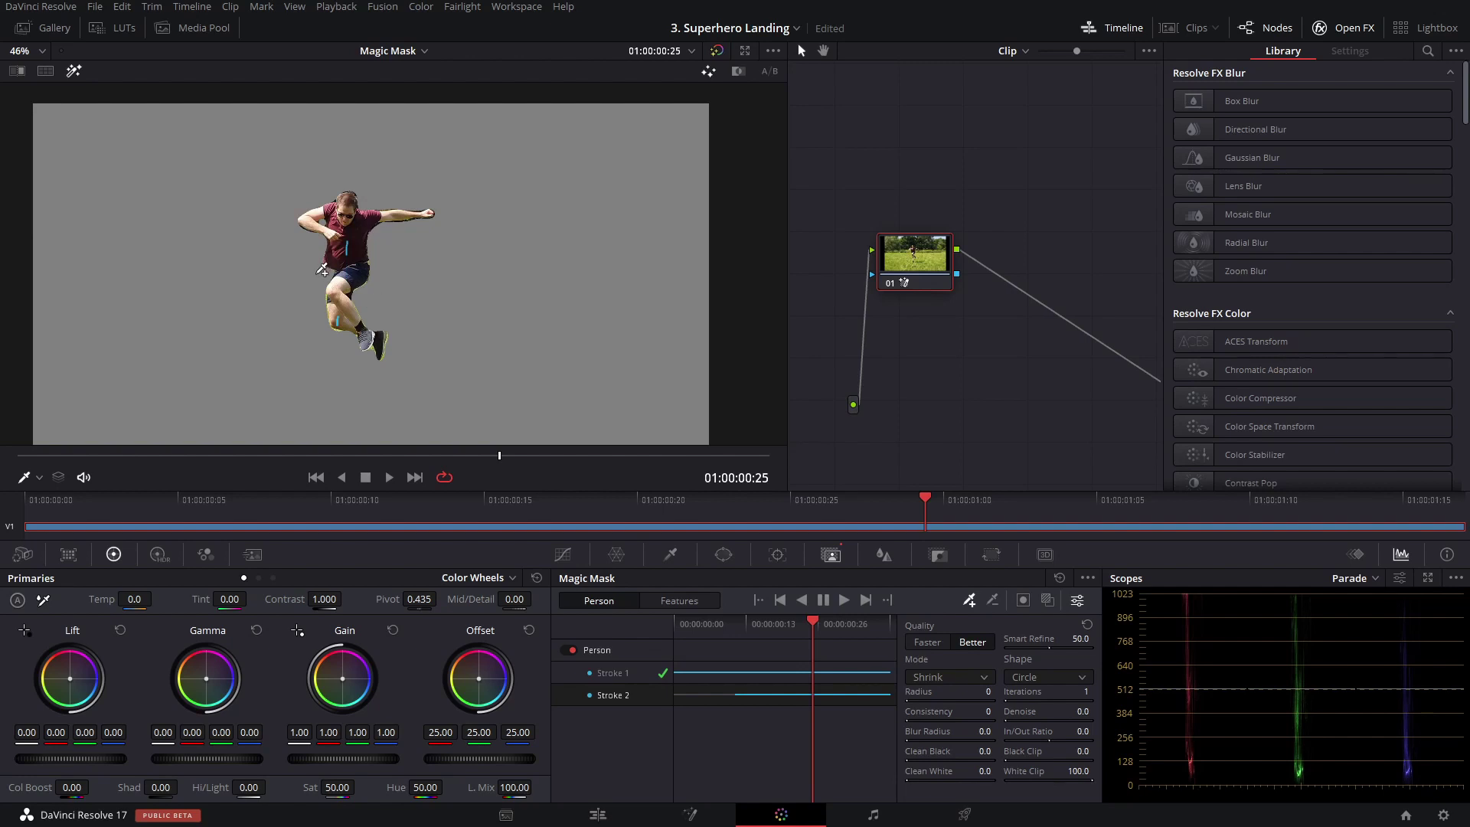
Step: Widen the Node editor to give the node graph more room
scroll(322, 269, "up", 3)
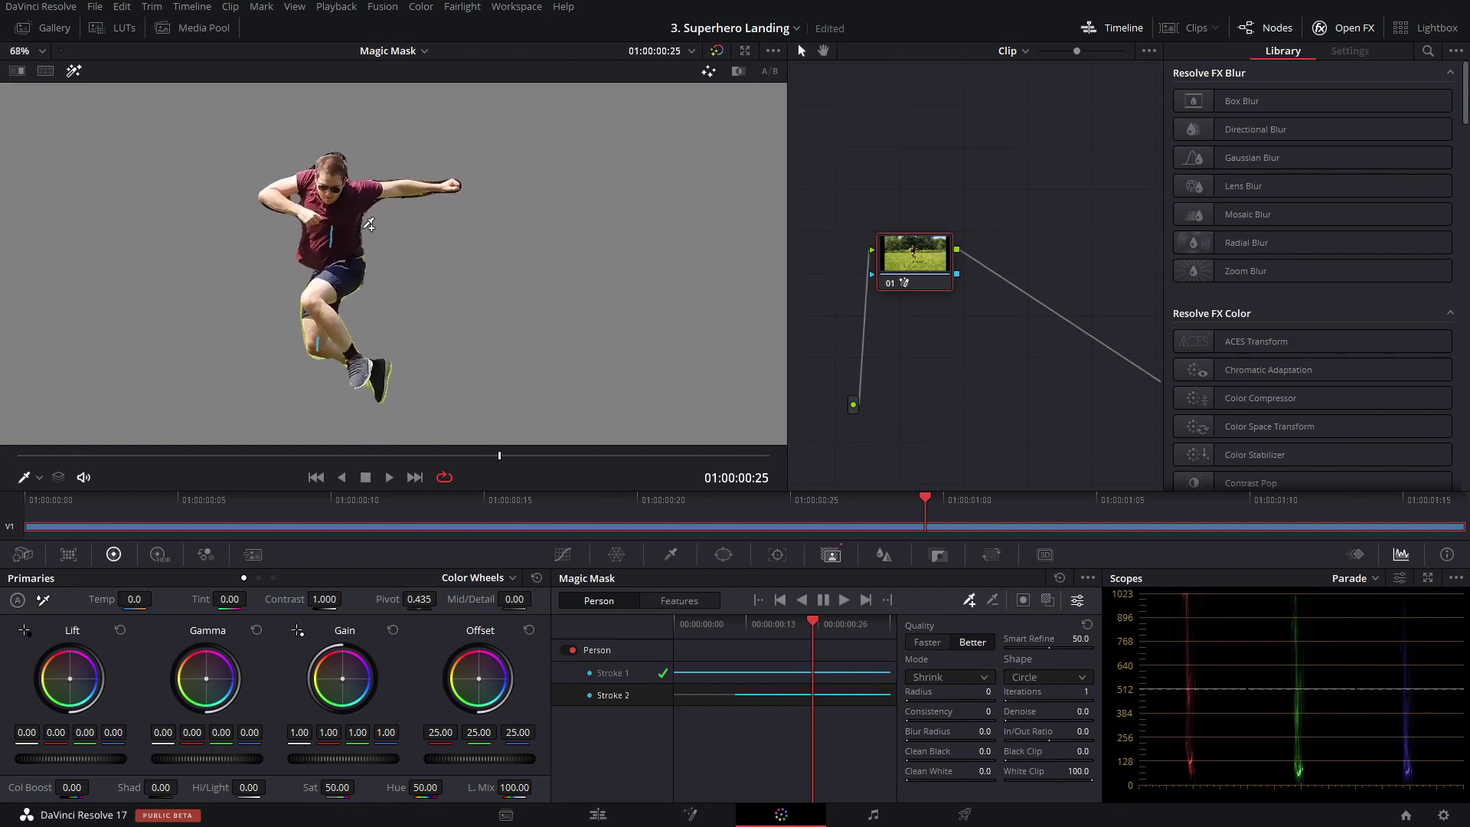
scroll(930, 338, "right", 5)
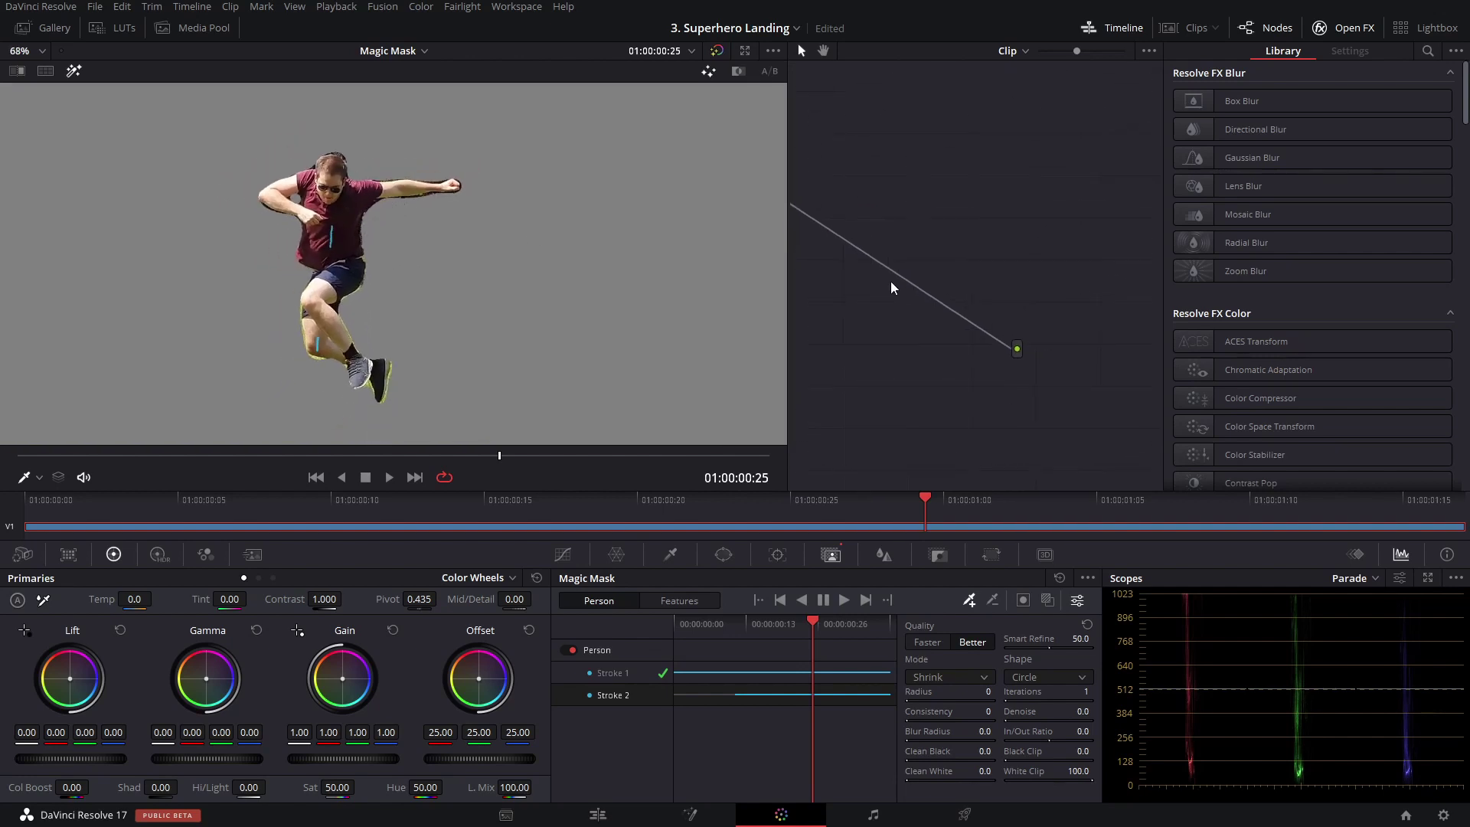
scroll(915, 292, "left", 2)
left_click_drag(789, 309, 734, 305)
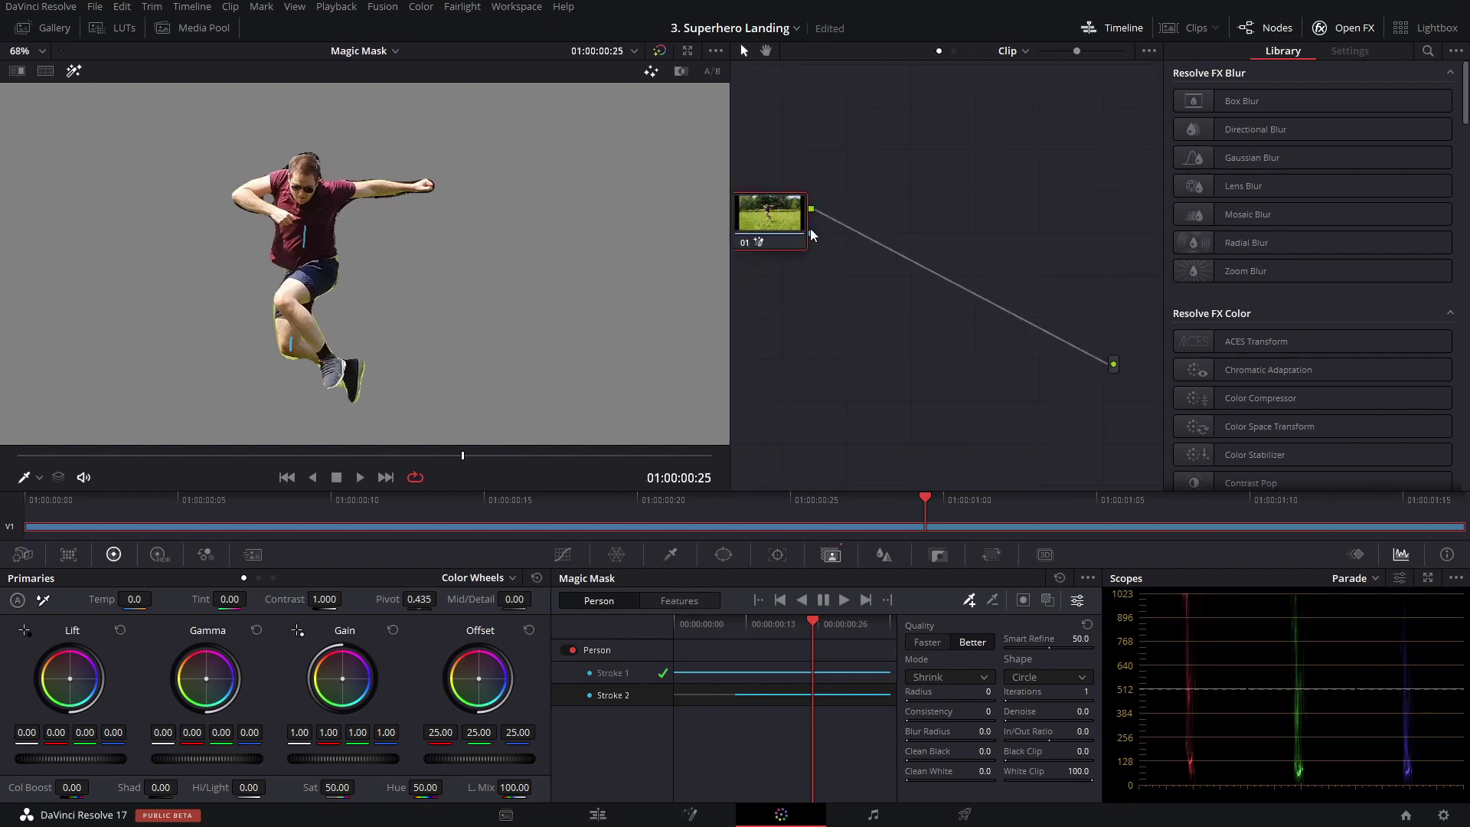
Step: Link node 01's key output to the alpha output and view the white-on-black matte
left_click_drag(812, 233, 923, 347)
left_click_drag(1114, 369, 1114, 370)
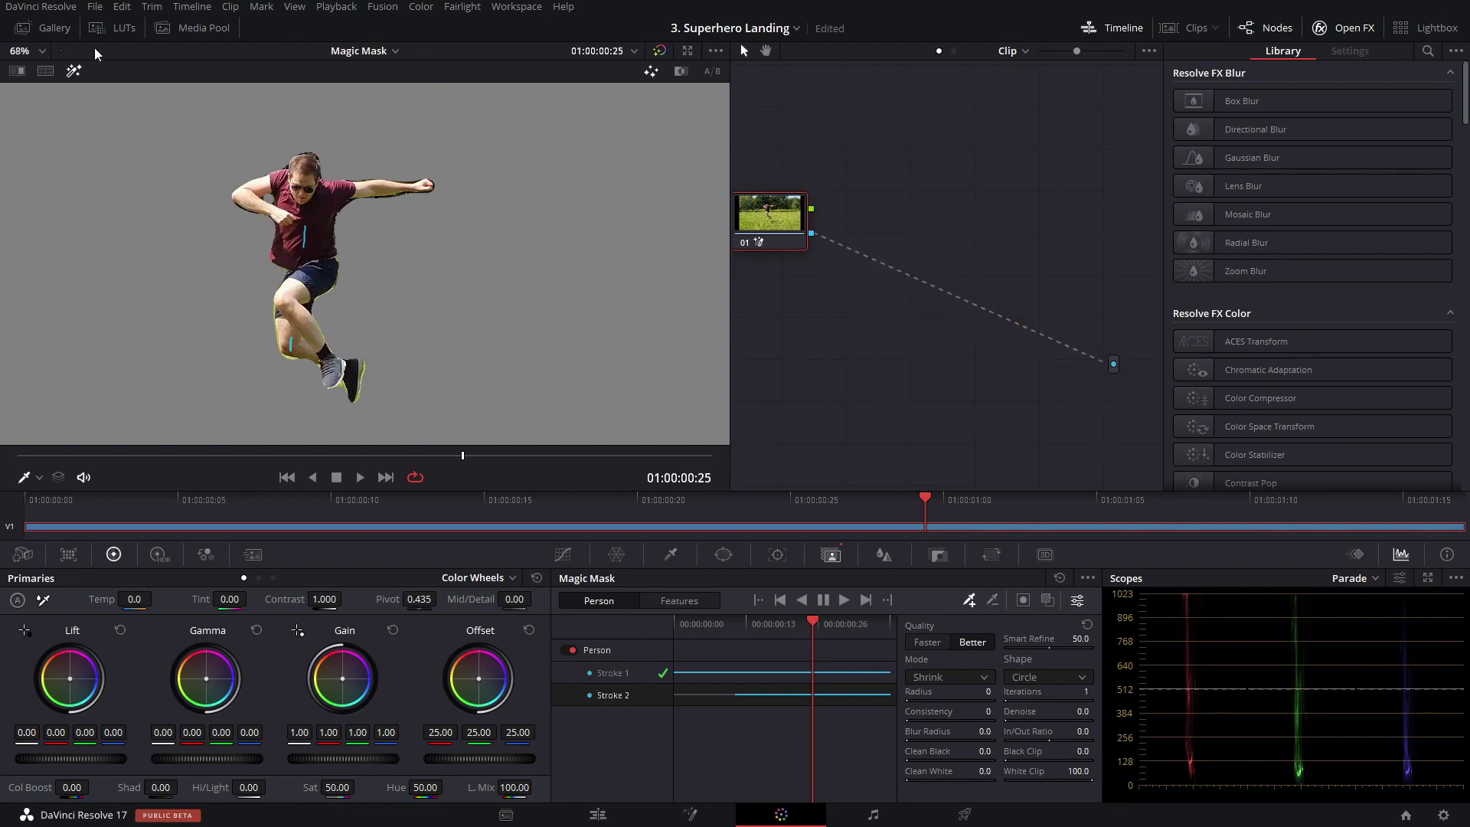
left_click(74, 70)
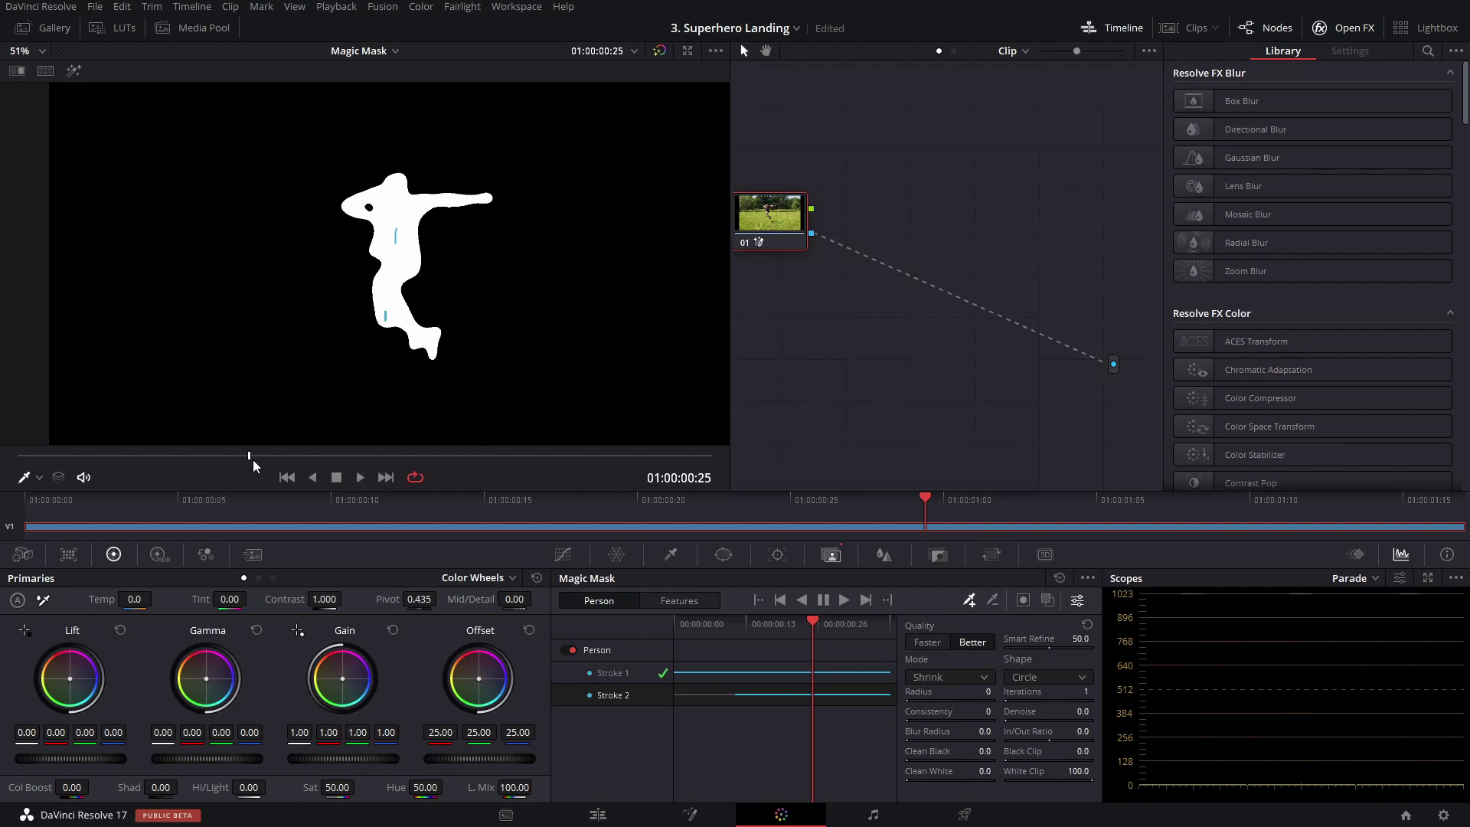
left_click_drag(253, 461, 535, 460)
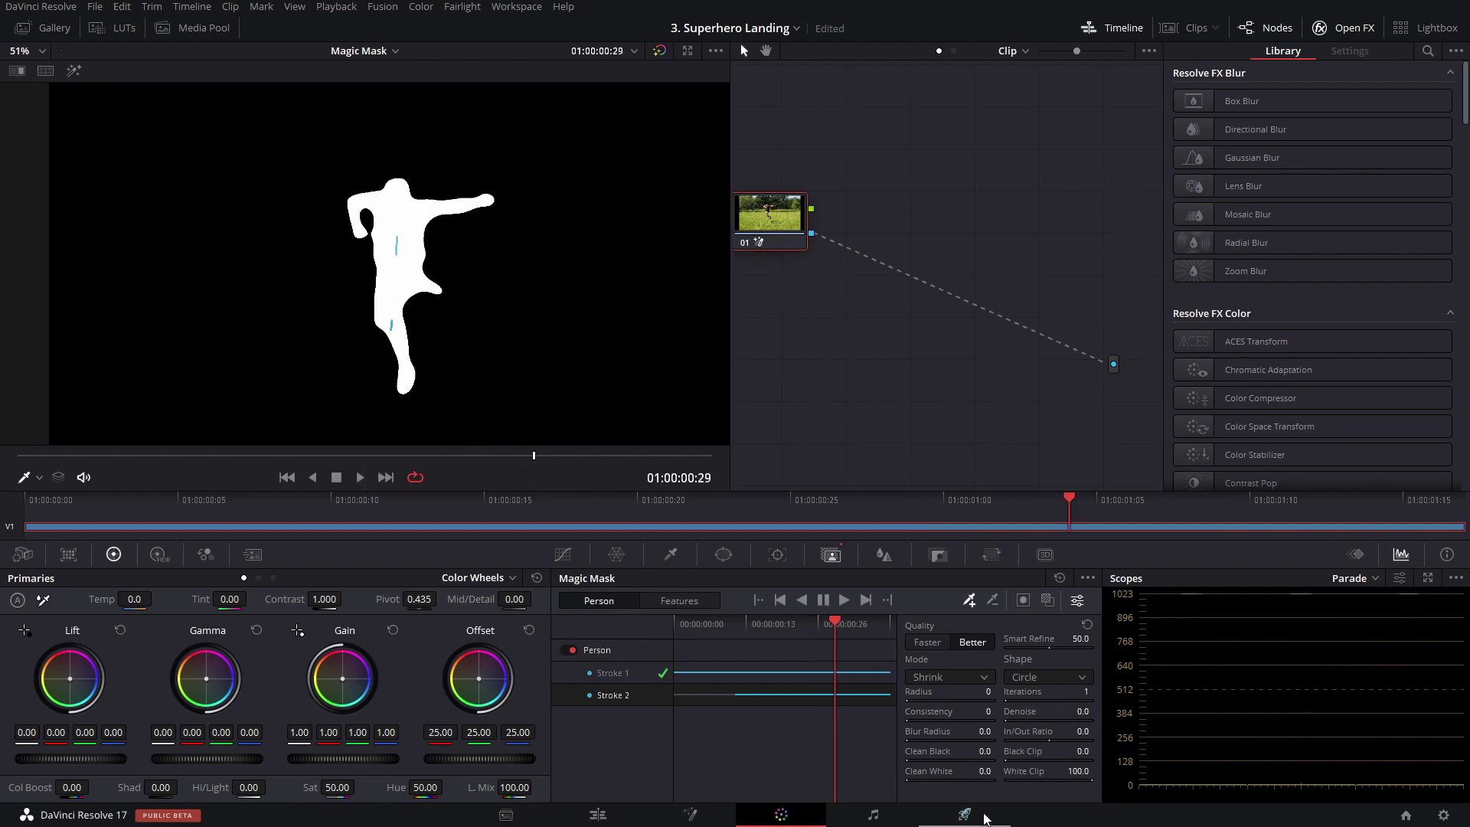
Step: On the Deliver page, name the output 'Matte', queue it as Job 3, and render
key("shift+8")
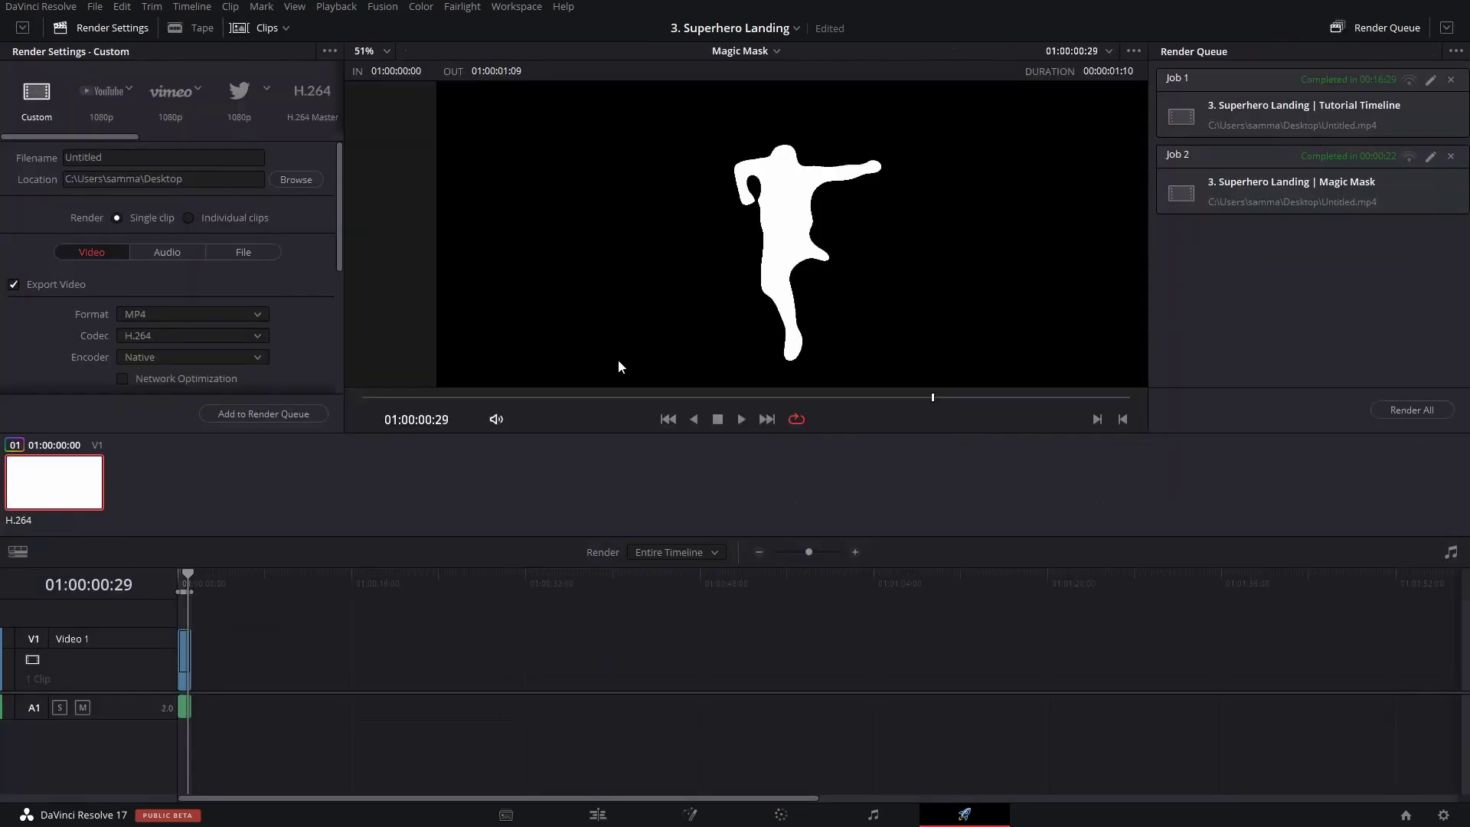
left_click(249, 157)
type("Matte")
scroll(257, 301, "down", 3)
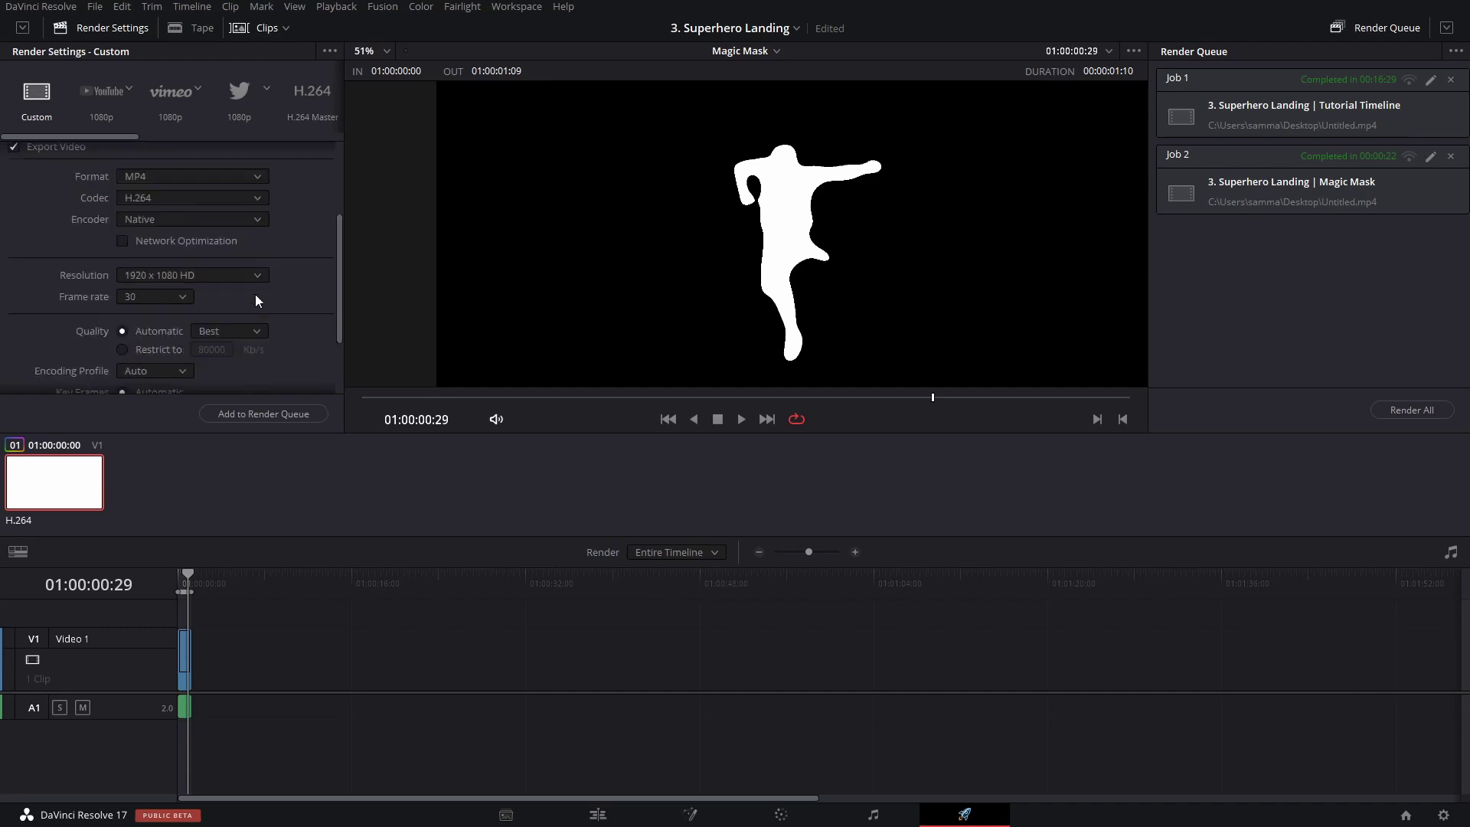
left_click(266, 414)
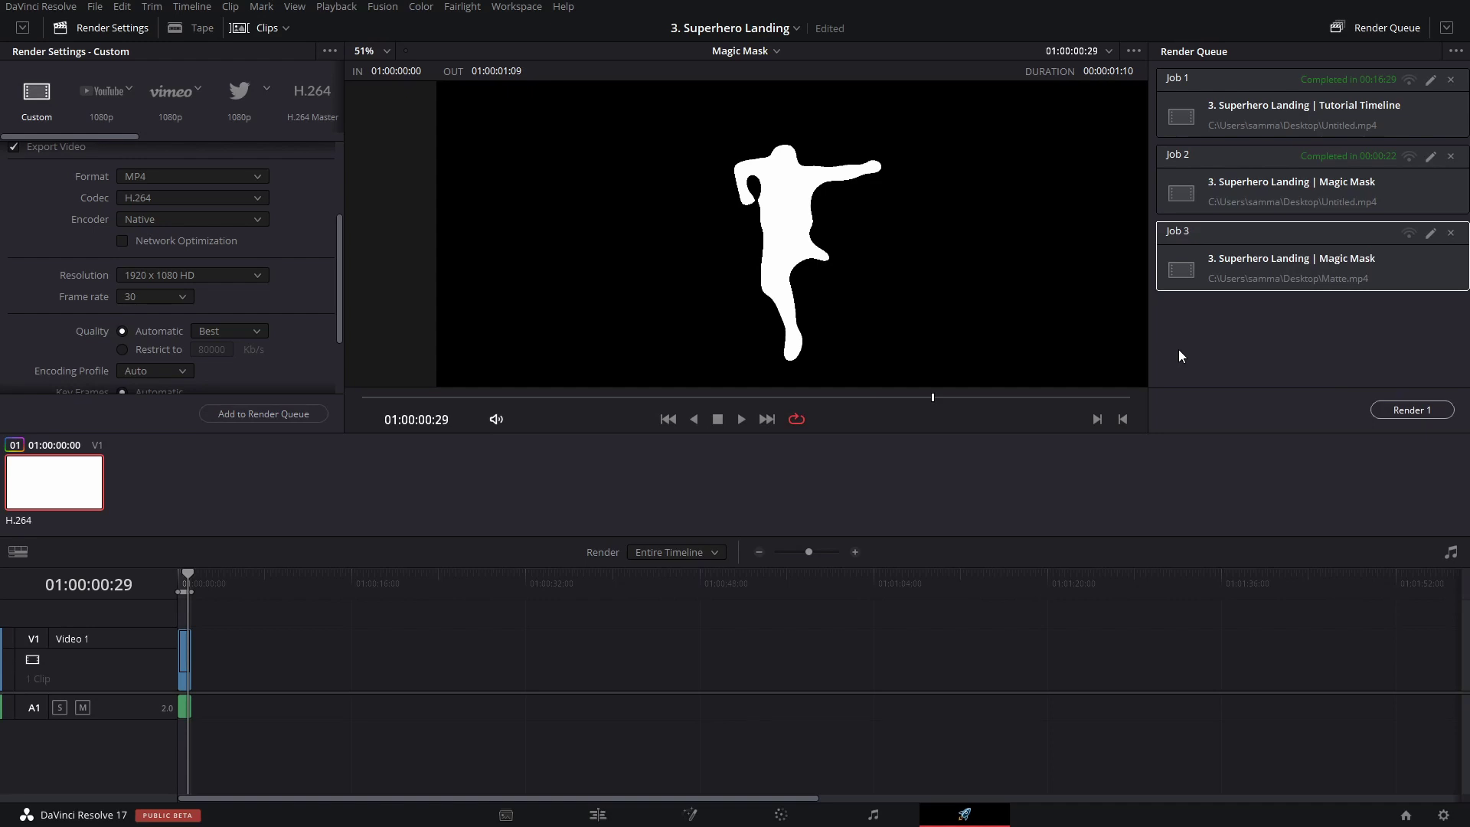
key("ctrl+shift+r")
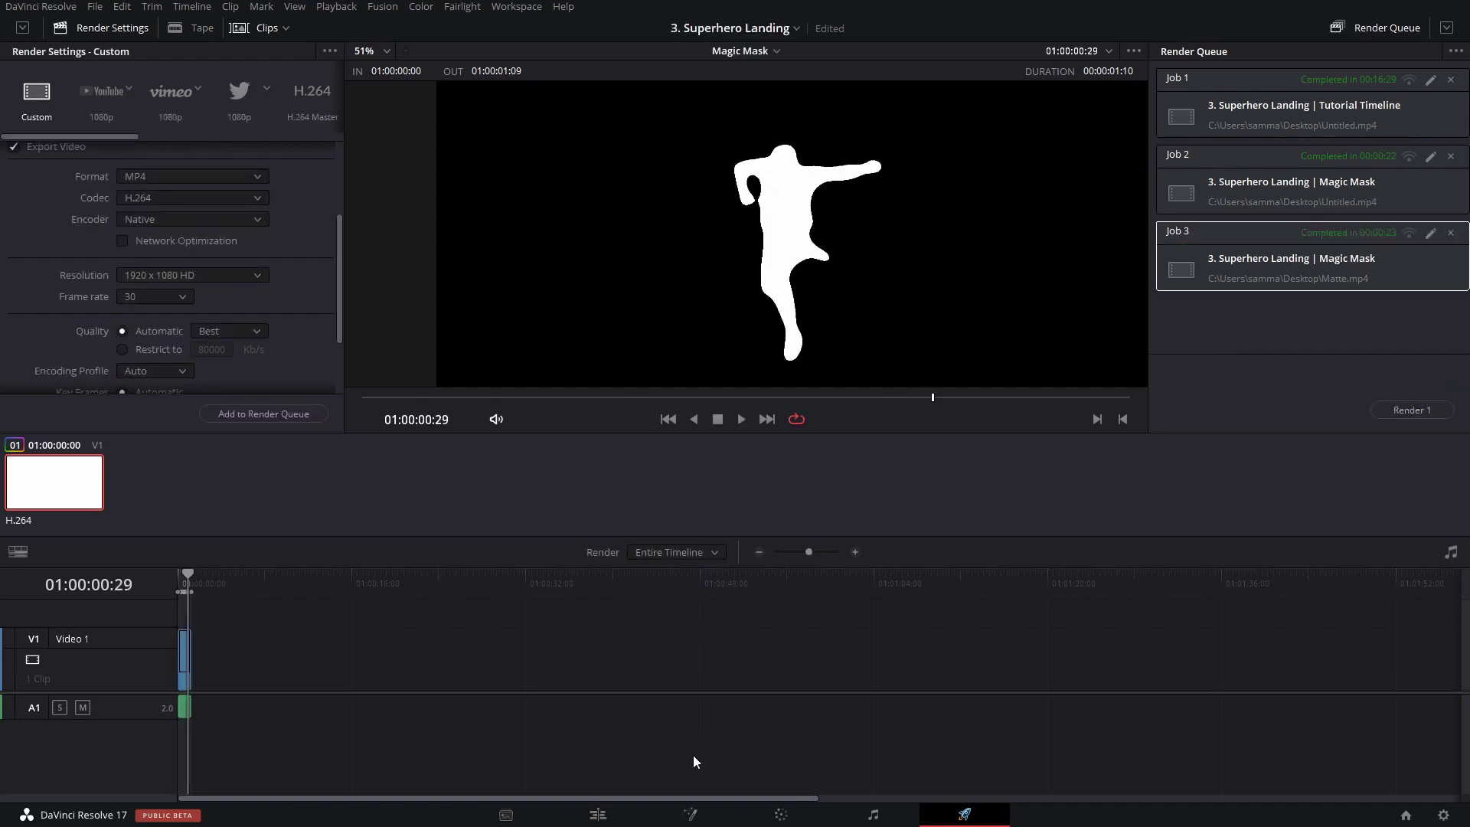
Step: On the Fusion page, import Matte.mp4 into the widened Media Pool via Import Media
left_click(689, 814)
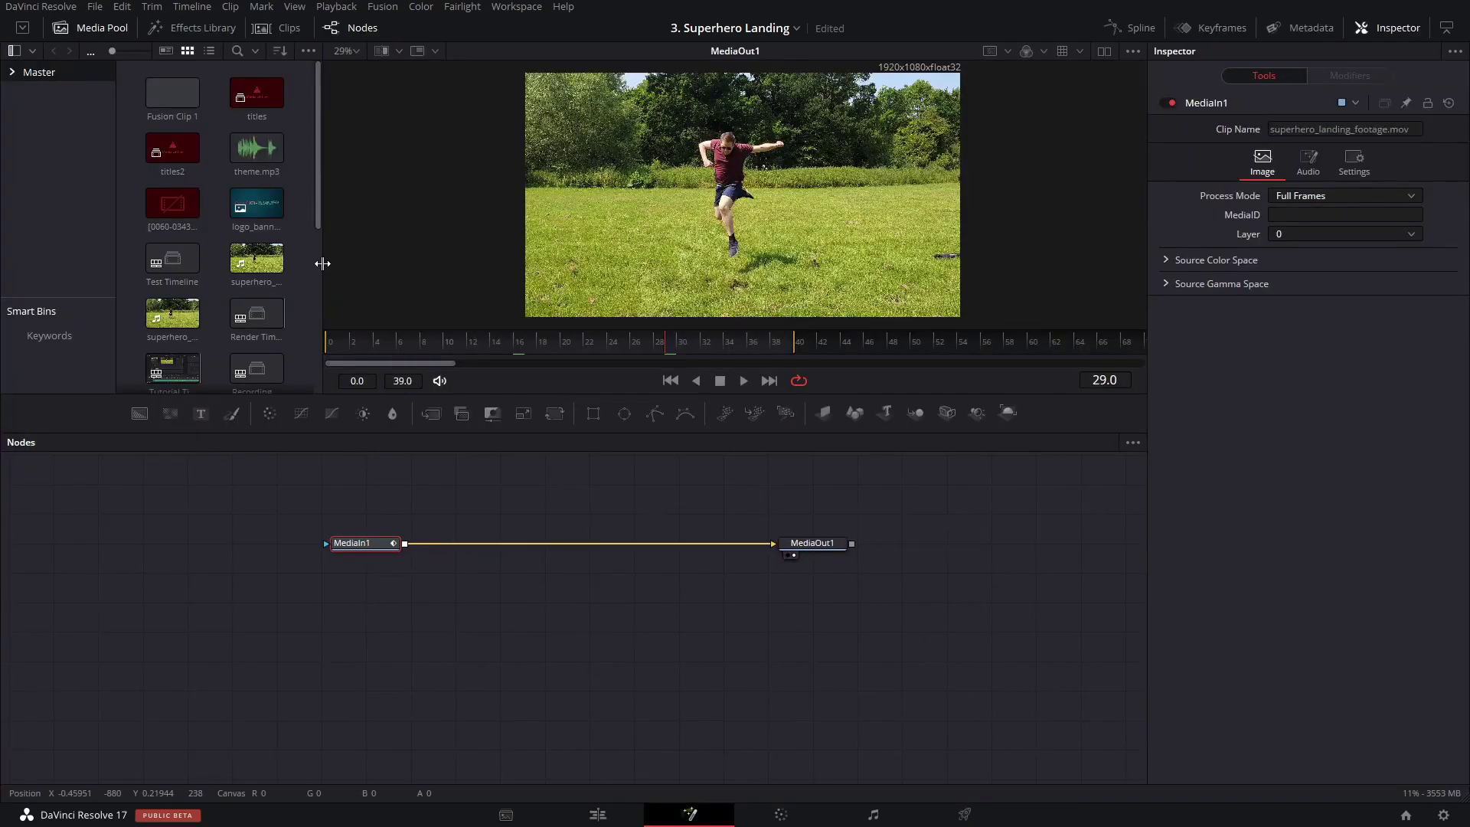
left_click_drag(322, 263, 525, 264)
right_click(377, 345)
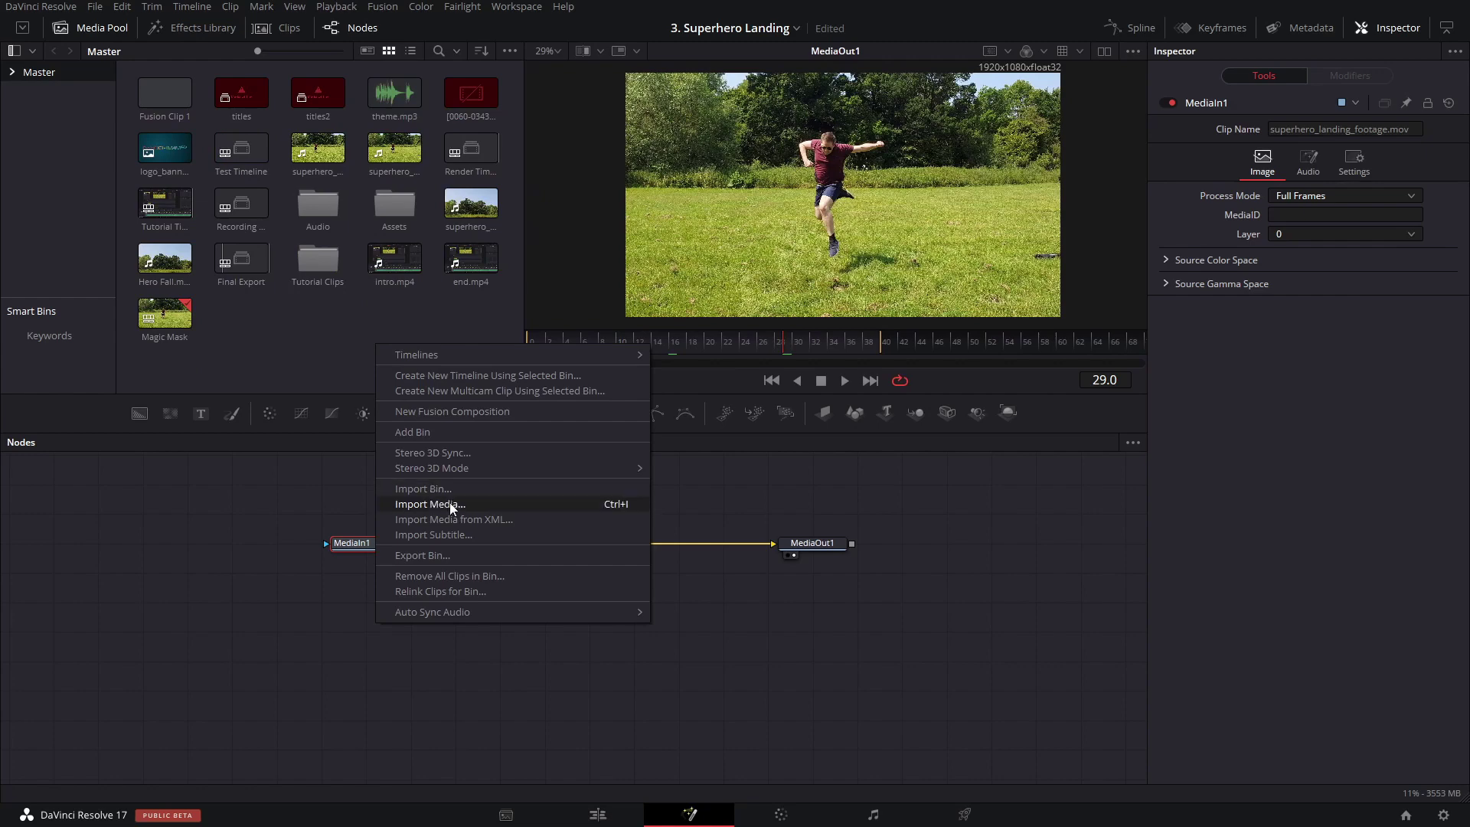
left_click(450, 503)
scroll(197, 211, "up", 1)
scroll(530, 179, "down", 8)
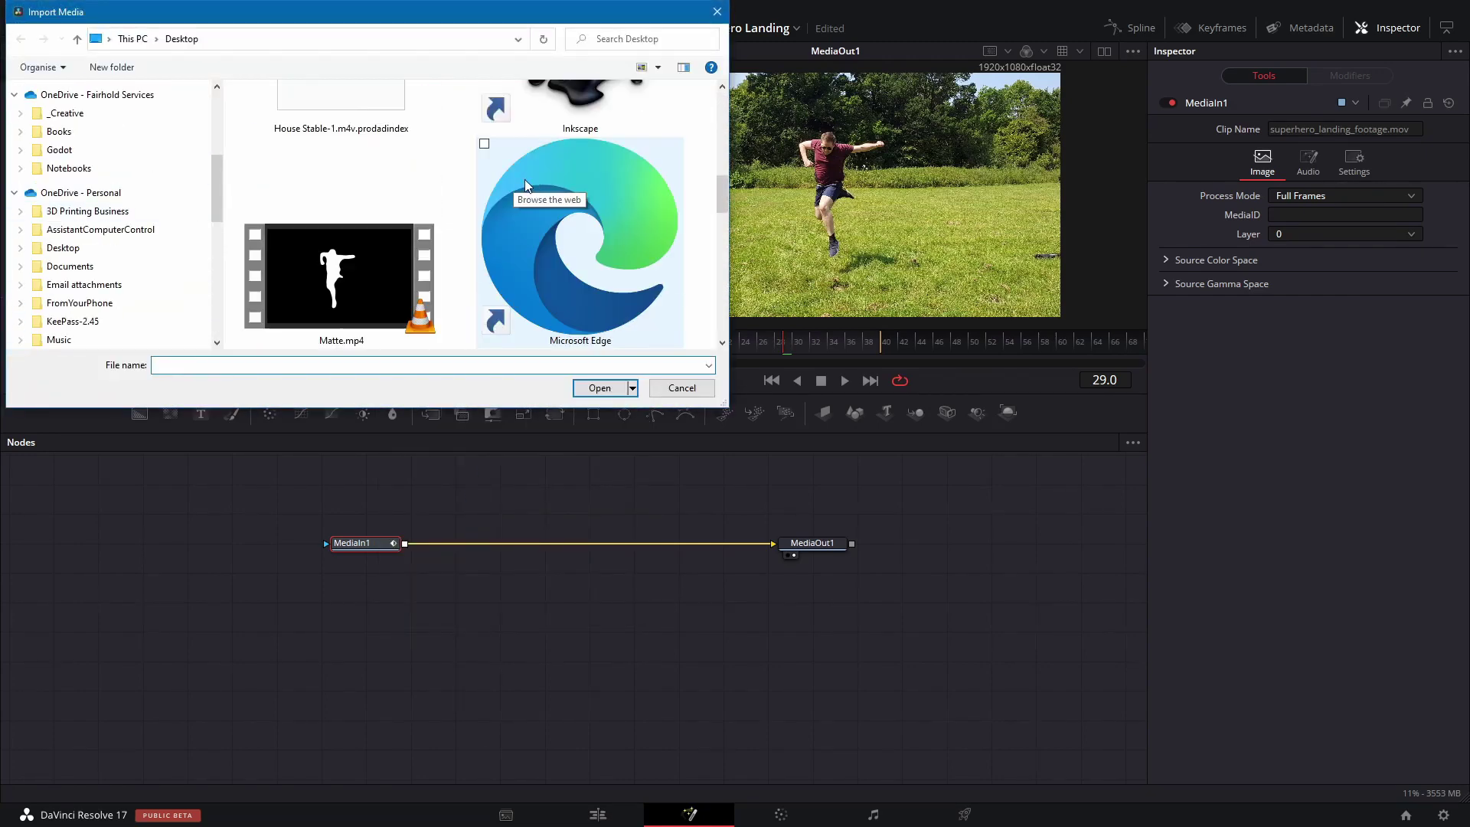
scroll(536, 191, "down", 5, "ctrl")
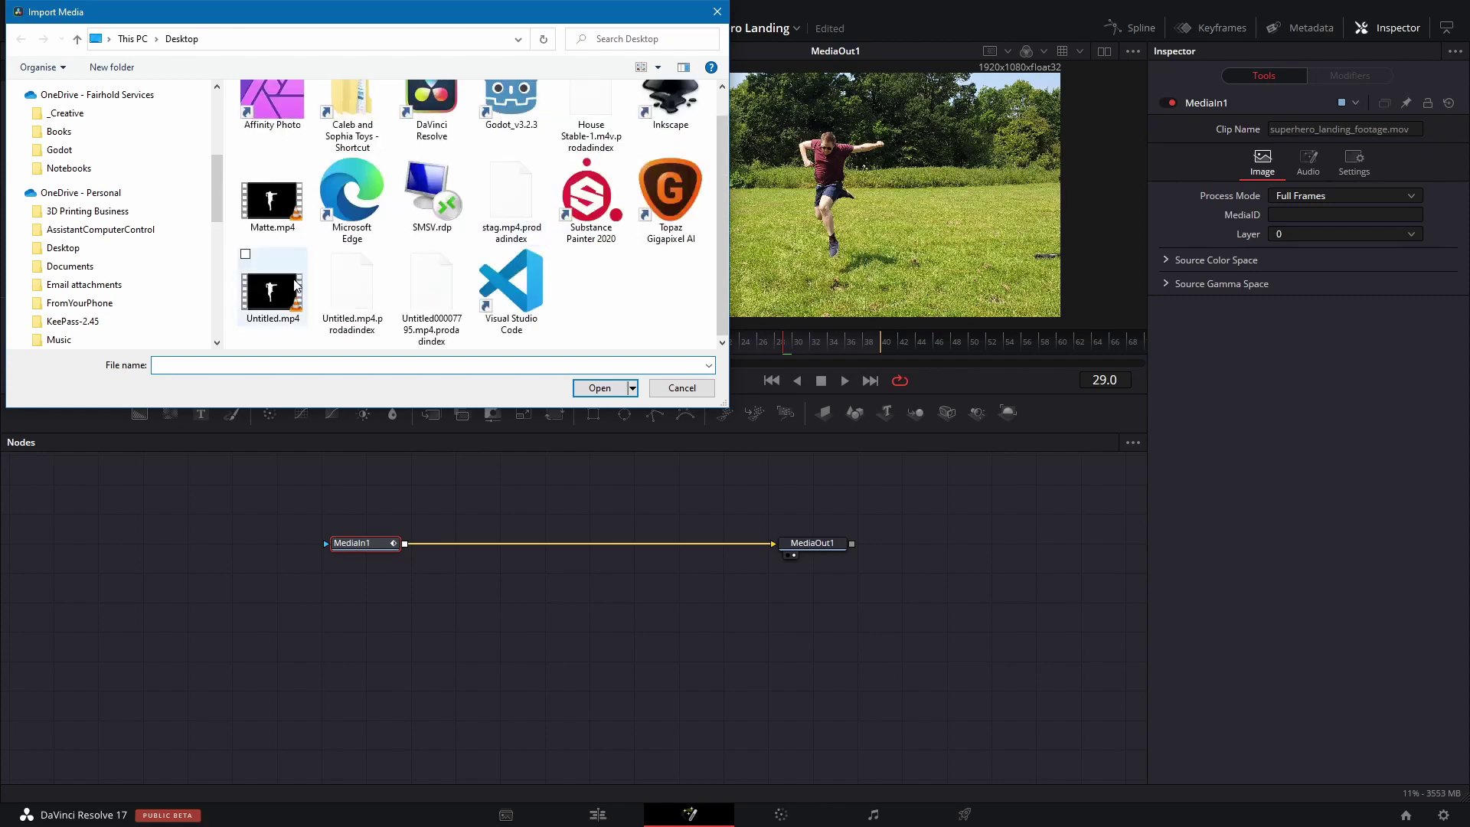
double_click(272, 201)
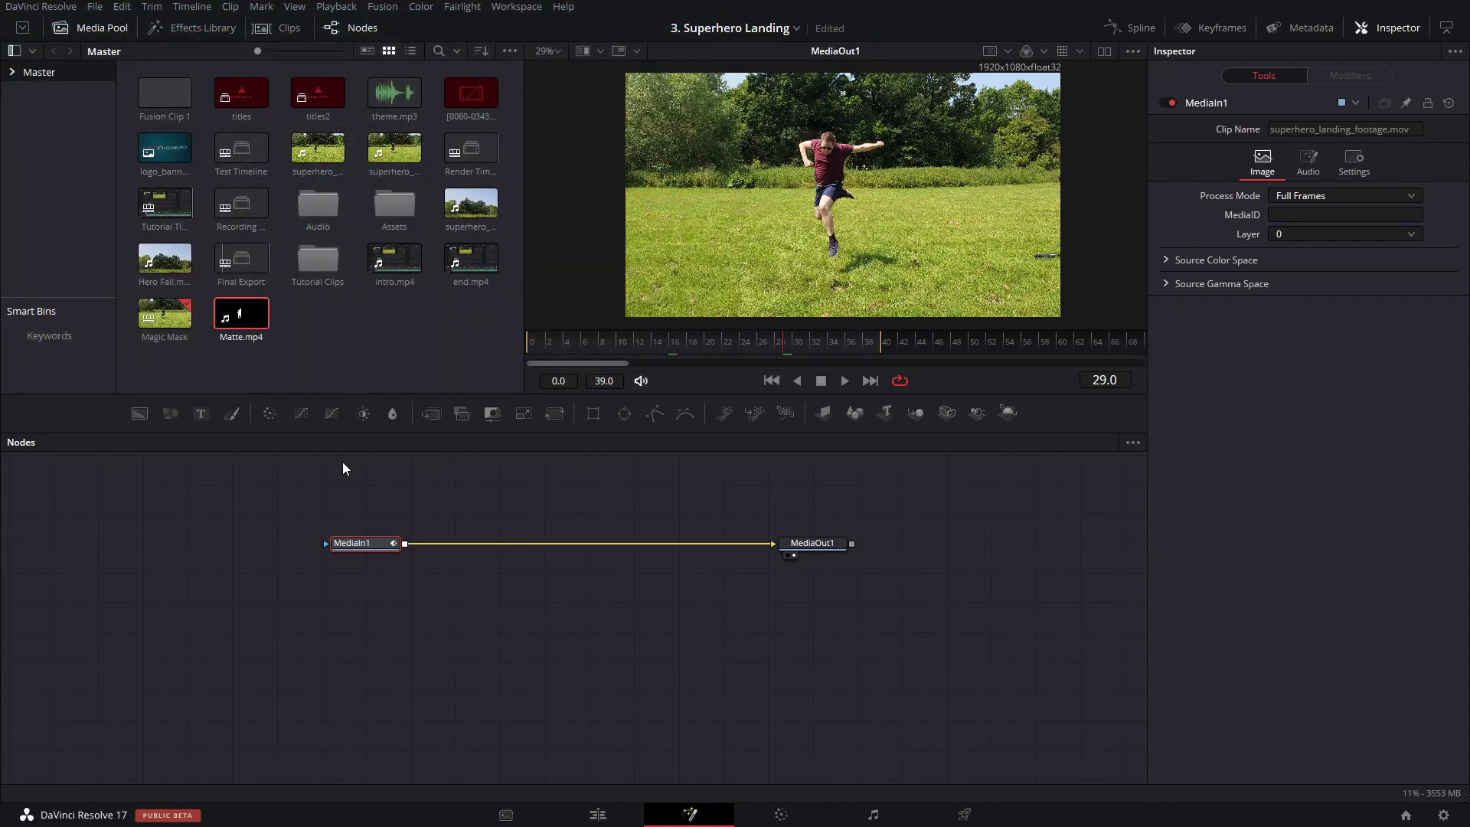
Step: Add Matte.mp4 as MediaIn2 and set MediaIn1's mask Channel to Red
left_click_drag(232, 320, 334, 548)
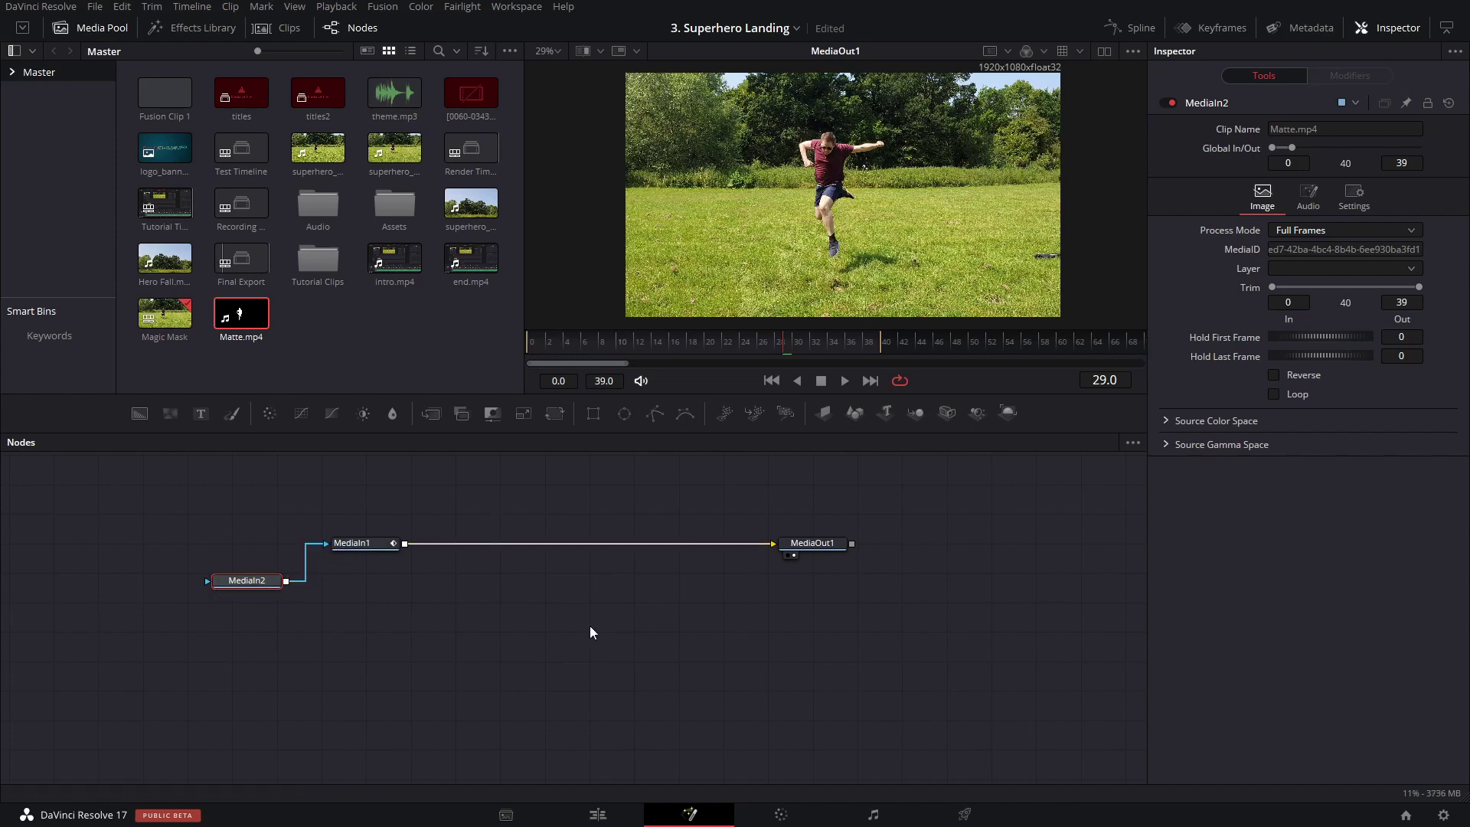
left_click(353, 546)
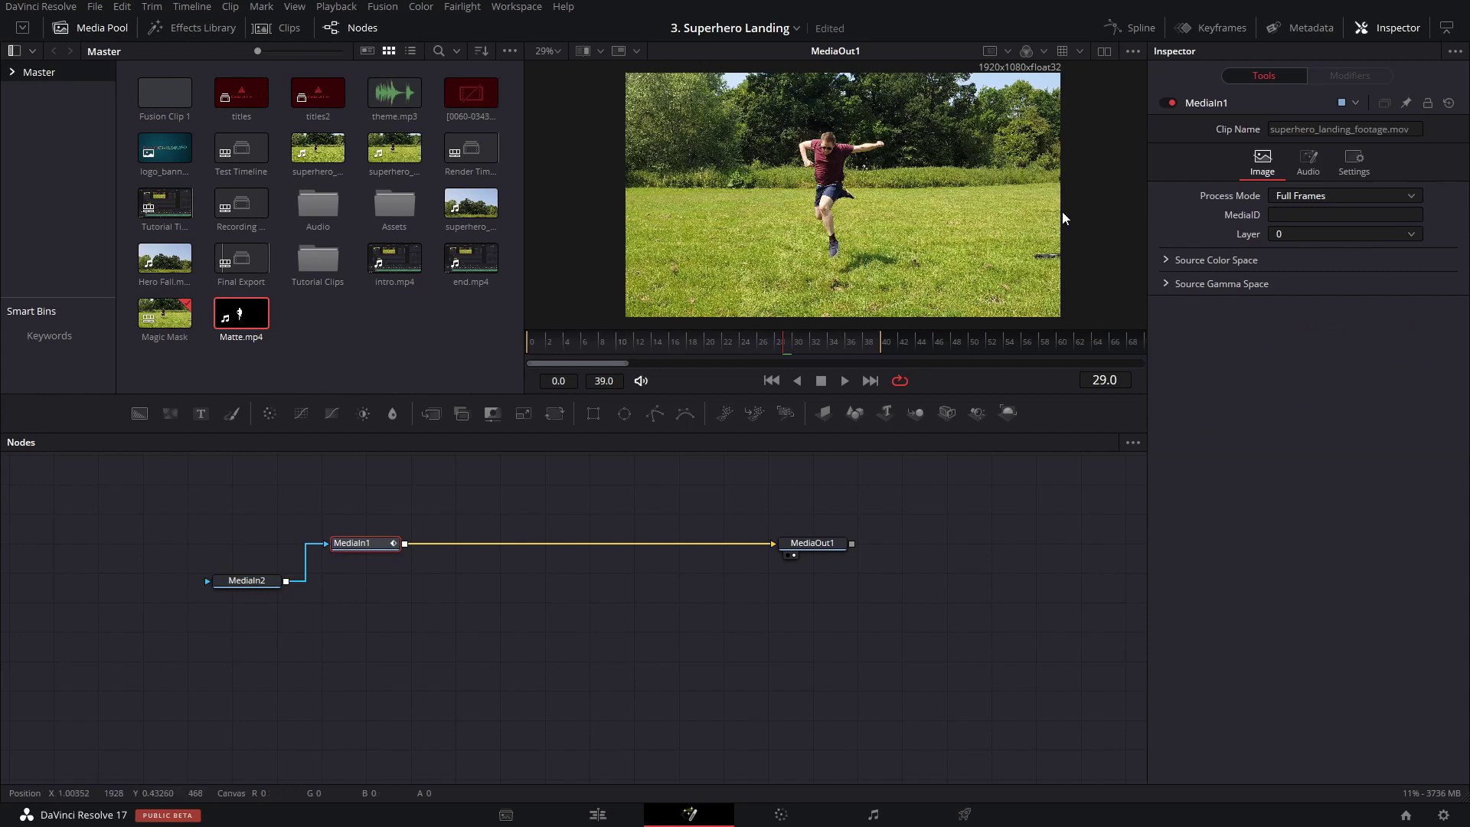
left_click(1353, 160)
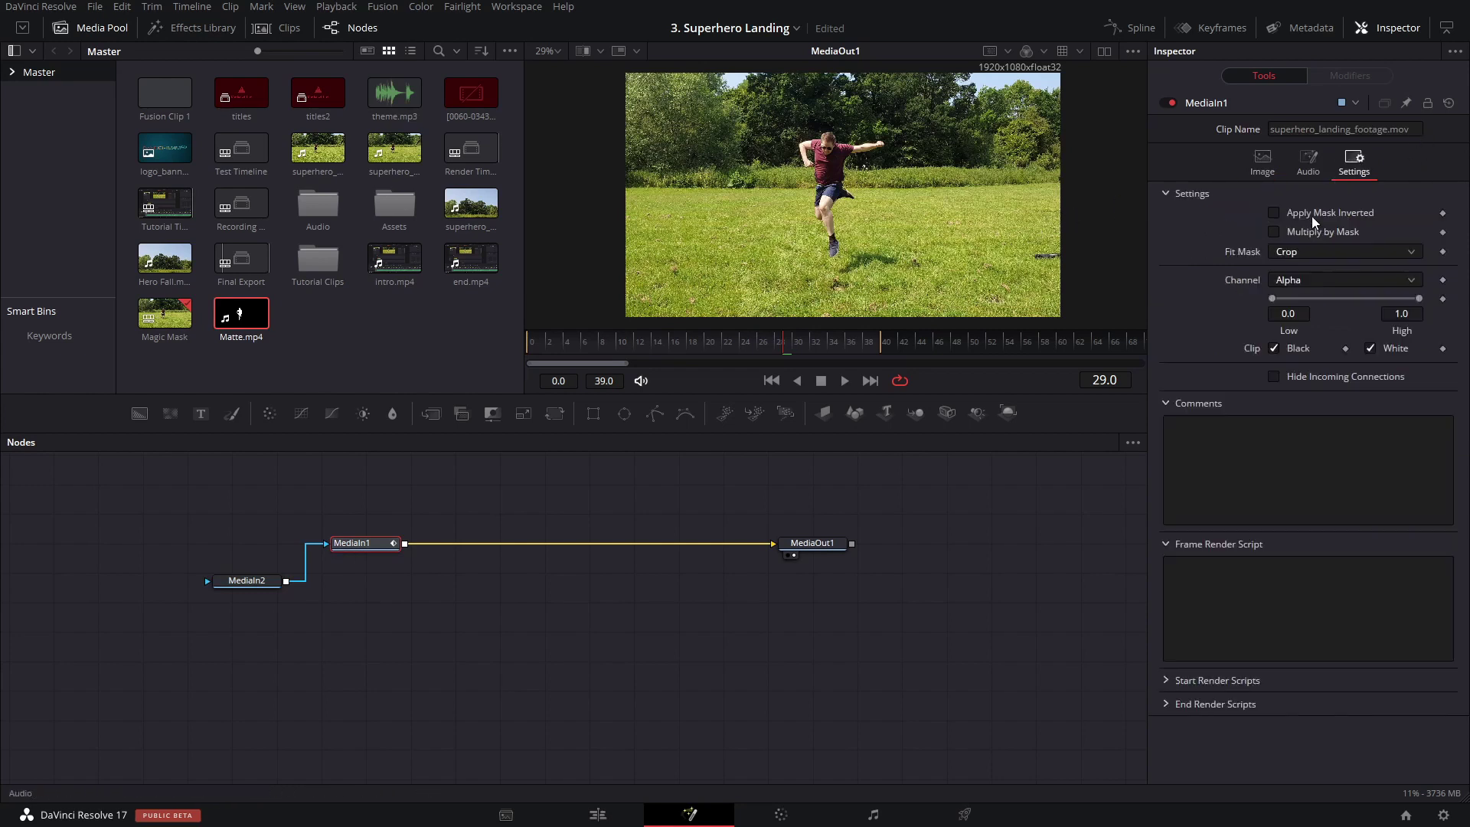
left_click(1308, 278)
left_click(1300, 296)
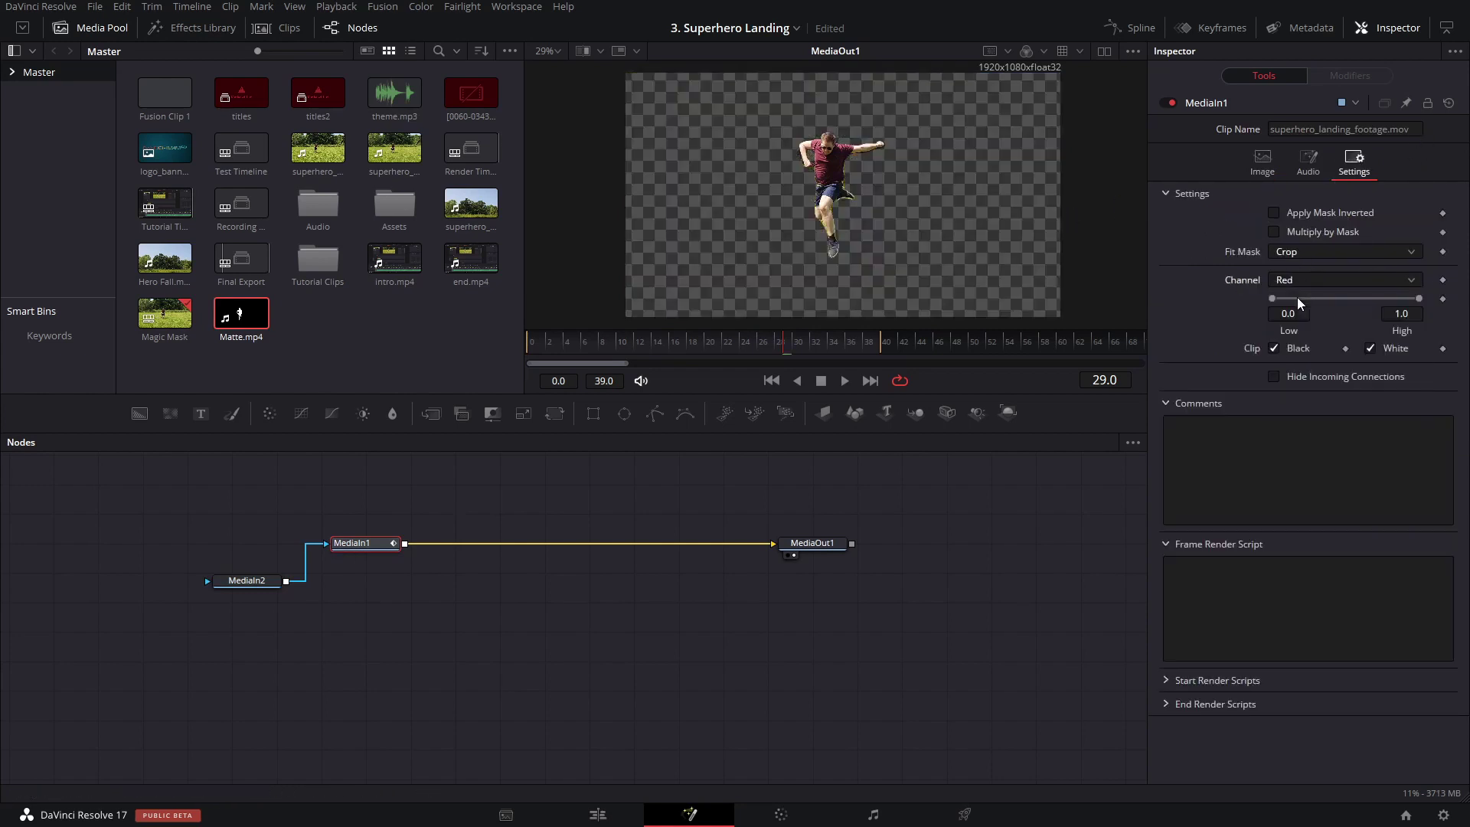
Step: Play back and zoom the viewer to inspect the matte edges around the cut-out jumper
scroll(838, 214, "up", 3)
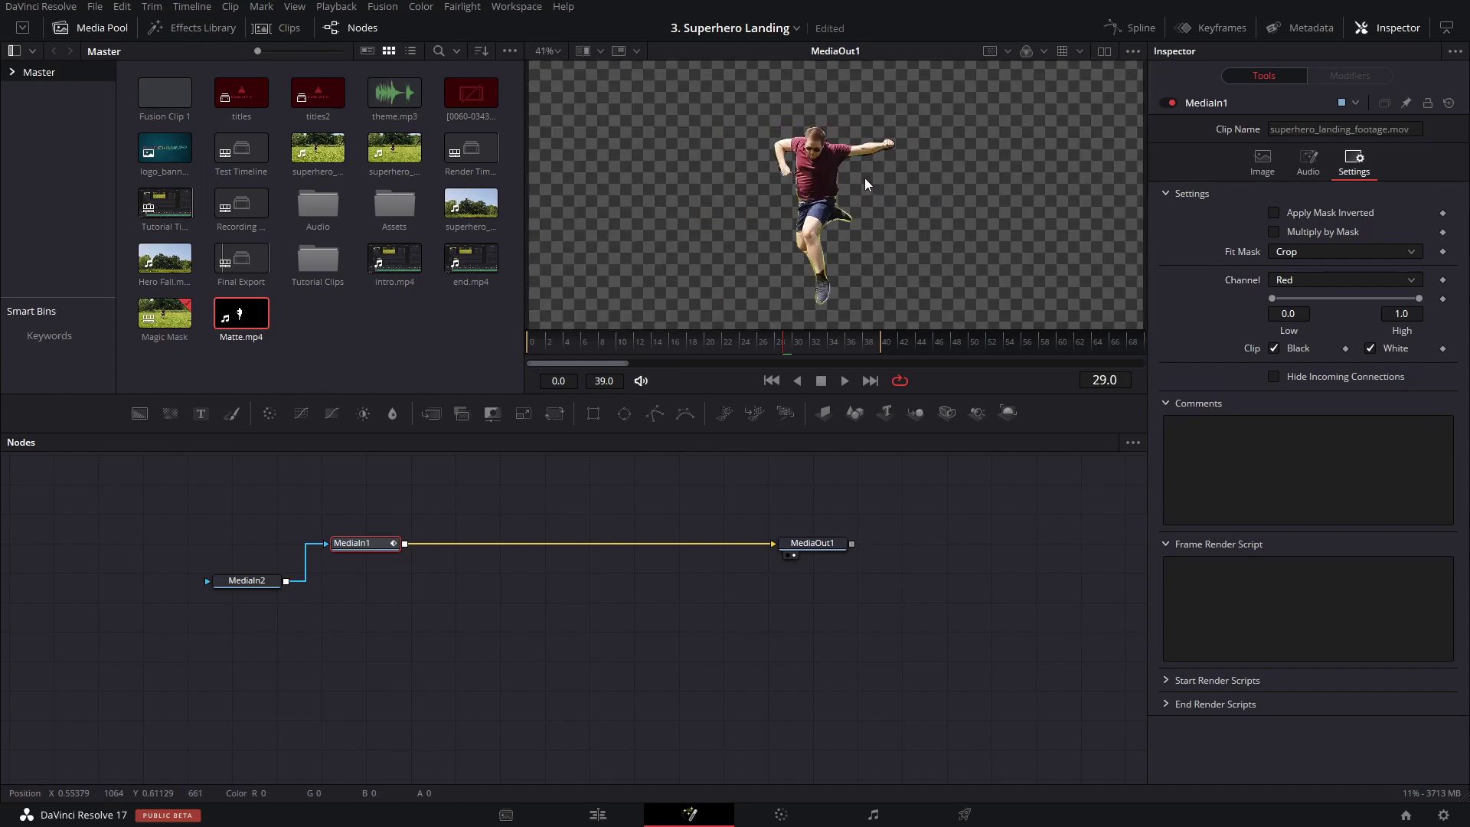
key("space")
scroll(867, 185, "down", 4)
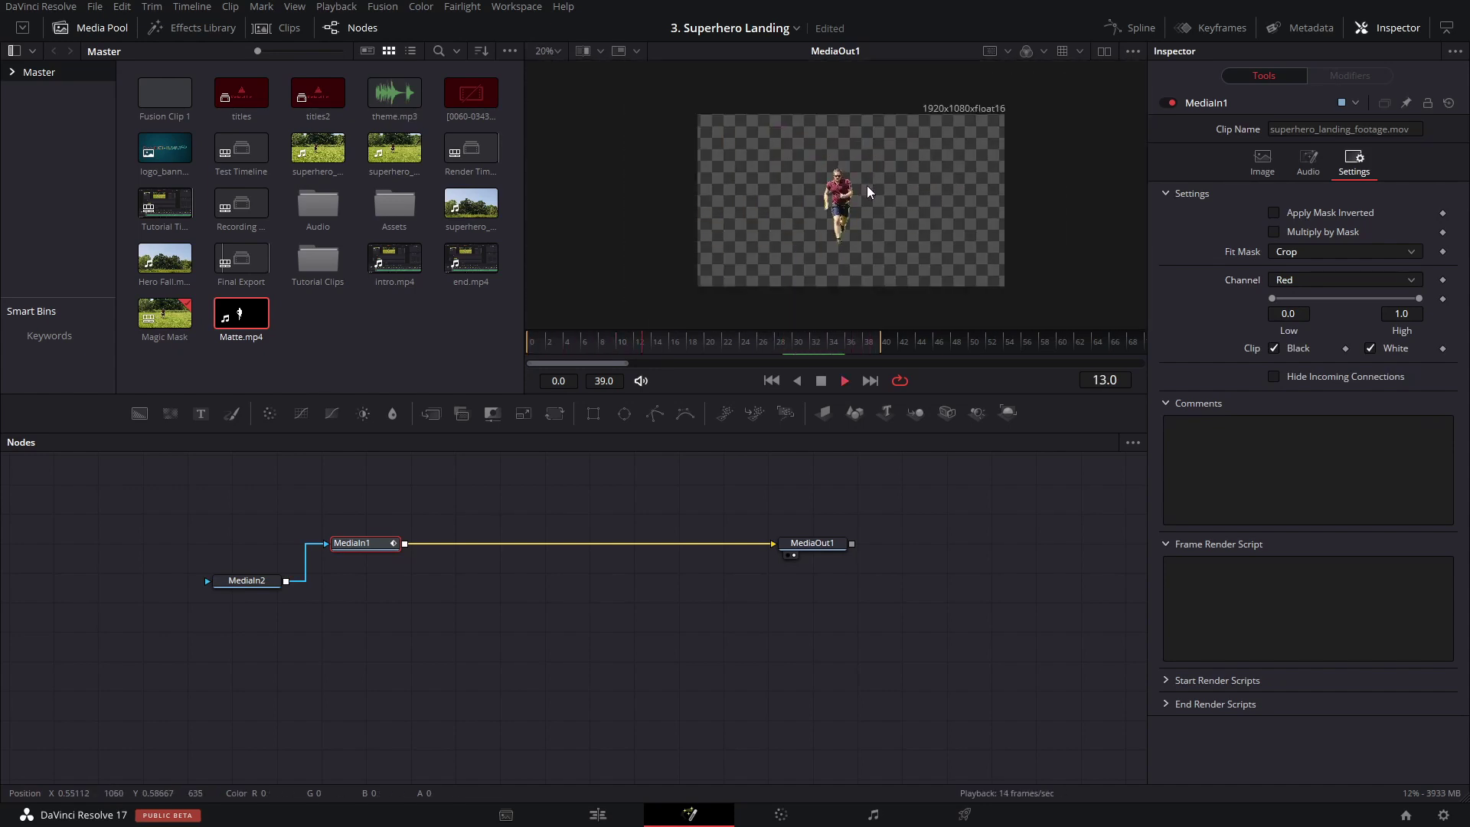
scroll(873, 216, "up", 8)
key("space")
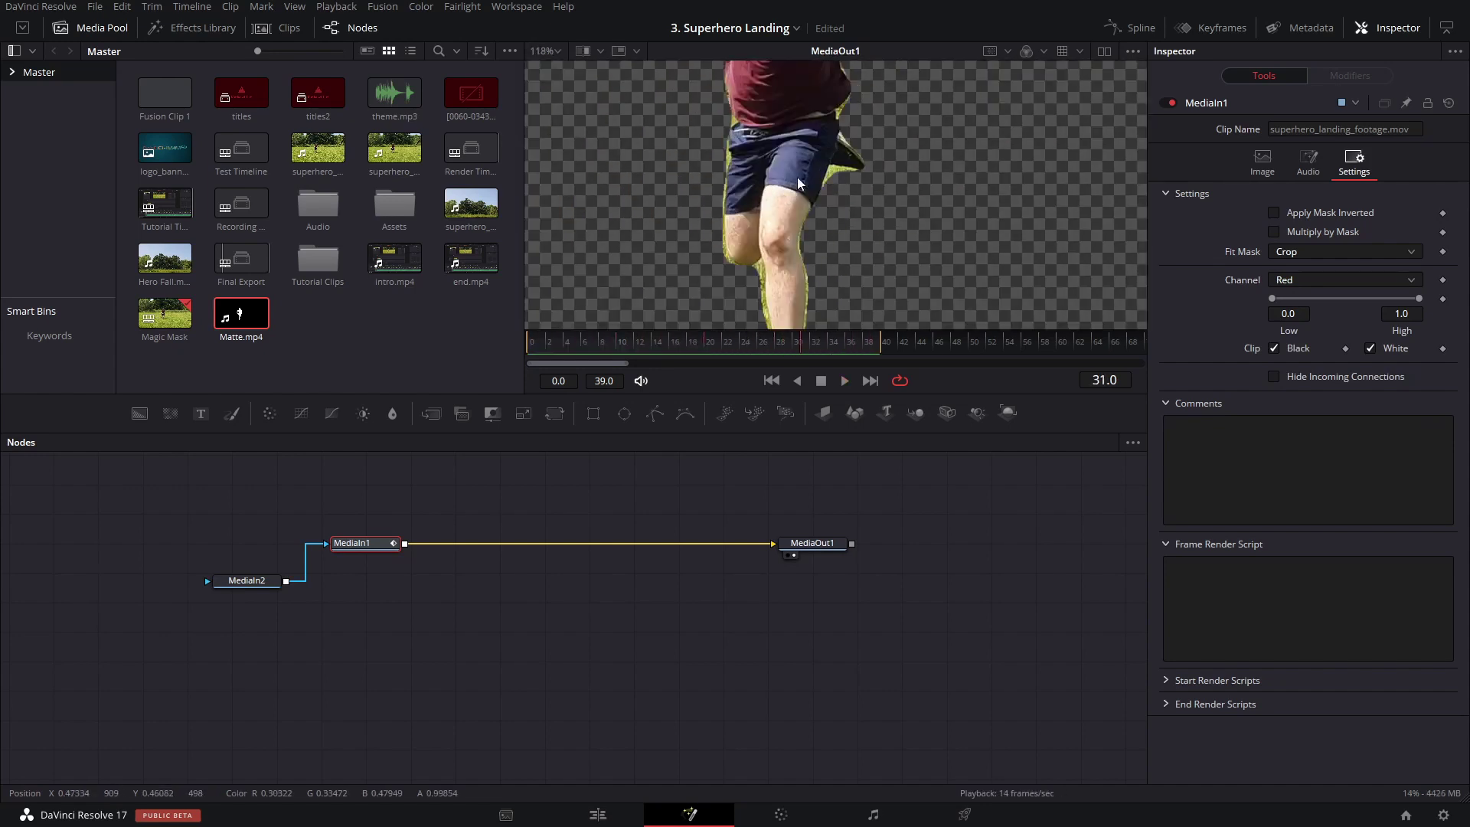
scroll(780, 203, "up", 3)
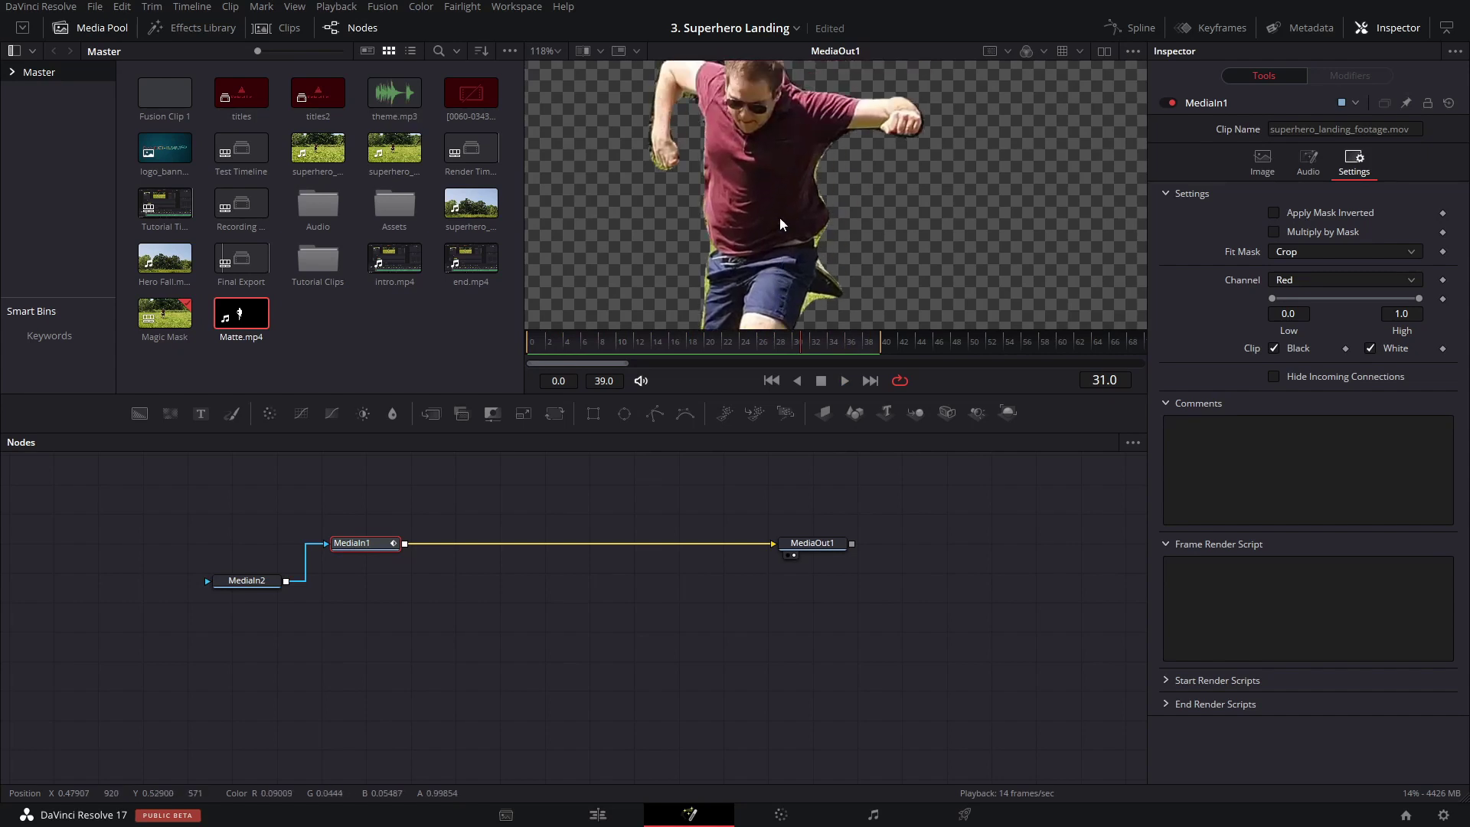
scroll(778, 203, "down", 5)
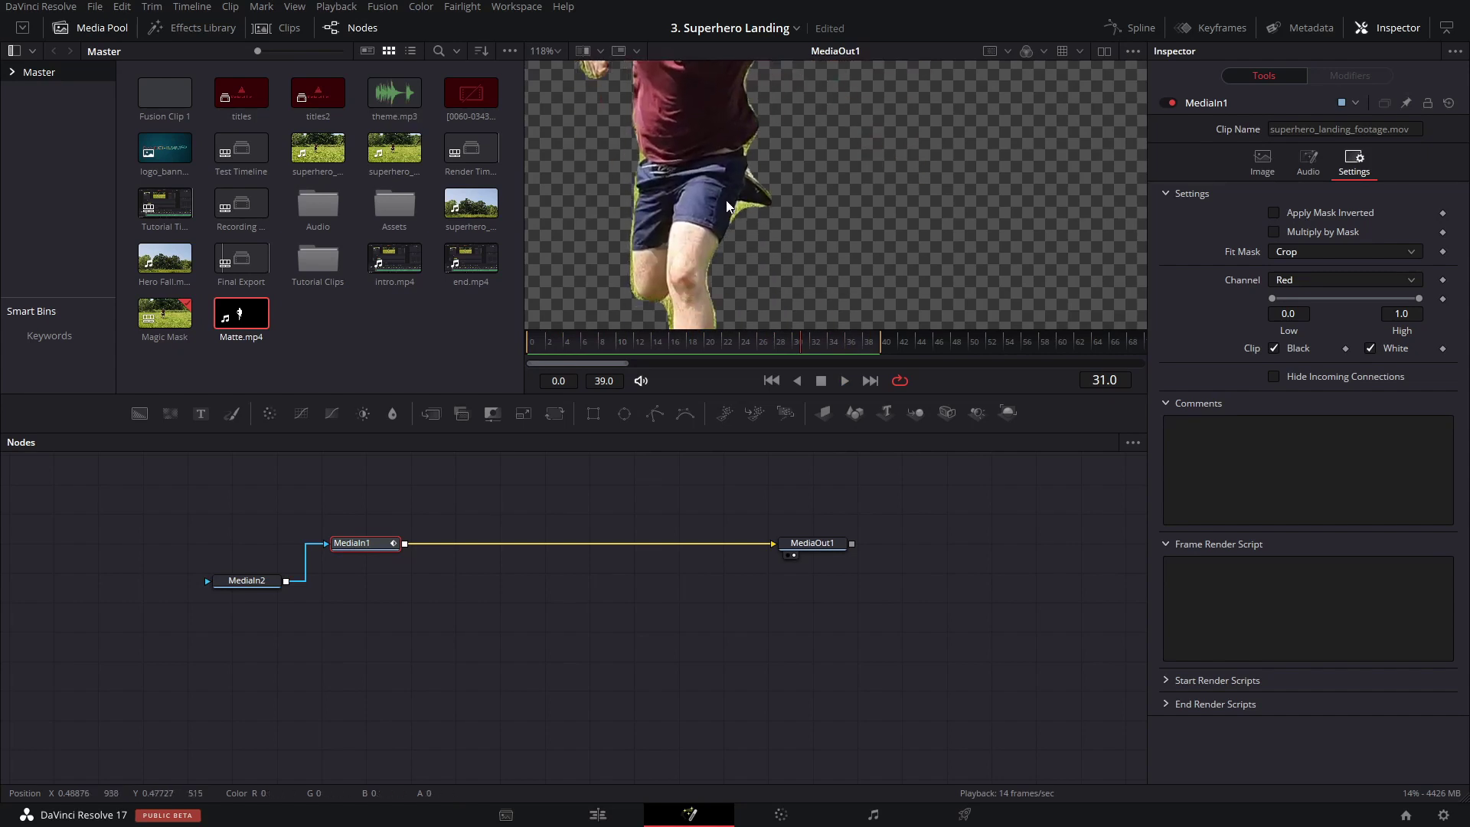
scroll(735, 206, "down", 3)
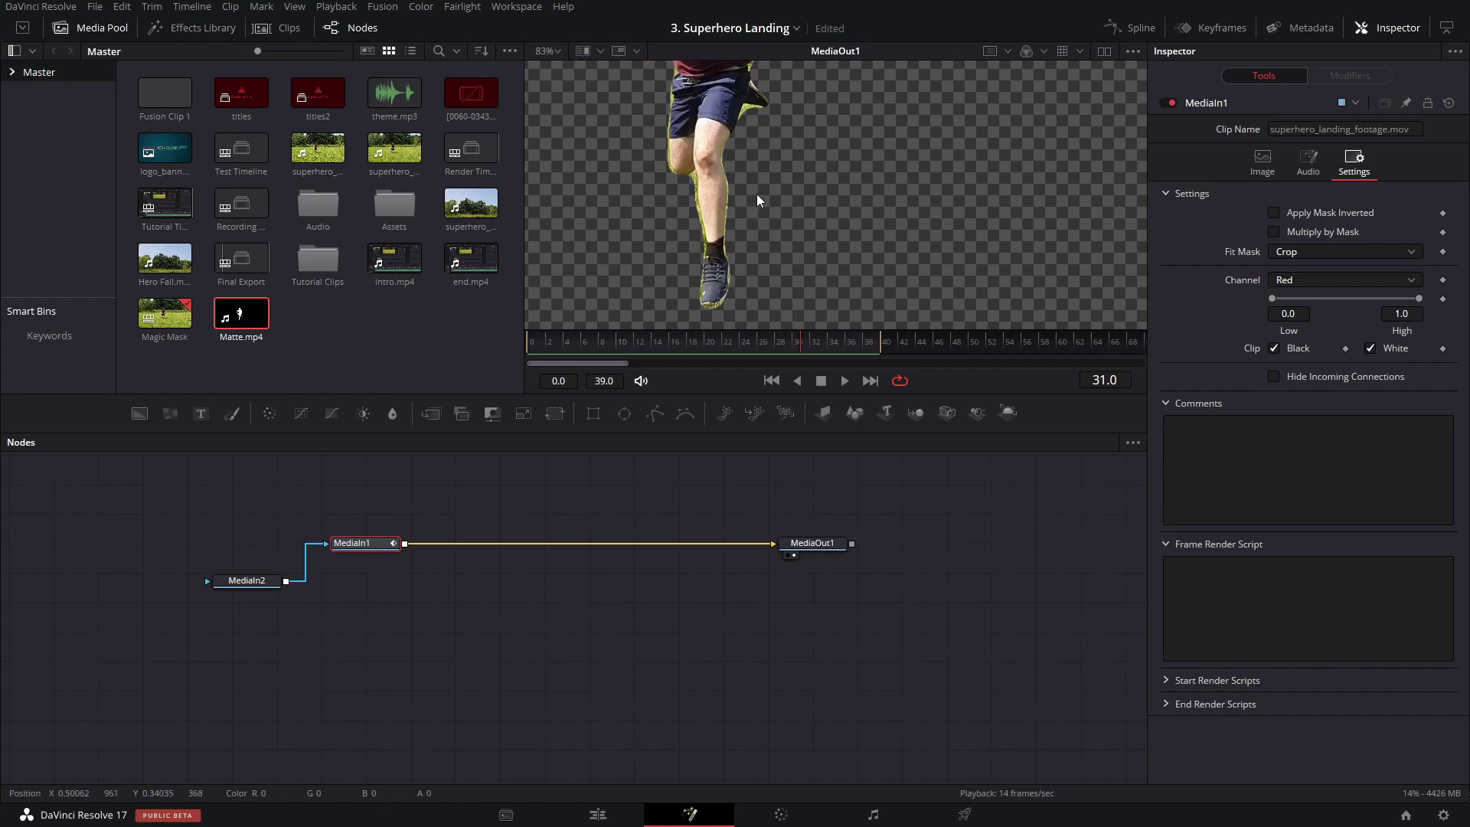
scroll(760, 199, "up", 2)
Step: Line MediaIn1 up with MediaIn2 and MediaOut1 in the node graph
left_click_drag(366, 543, 429, 554)
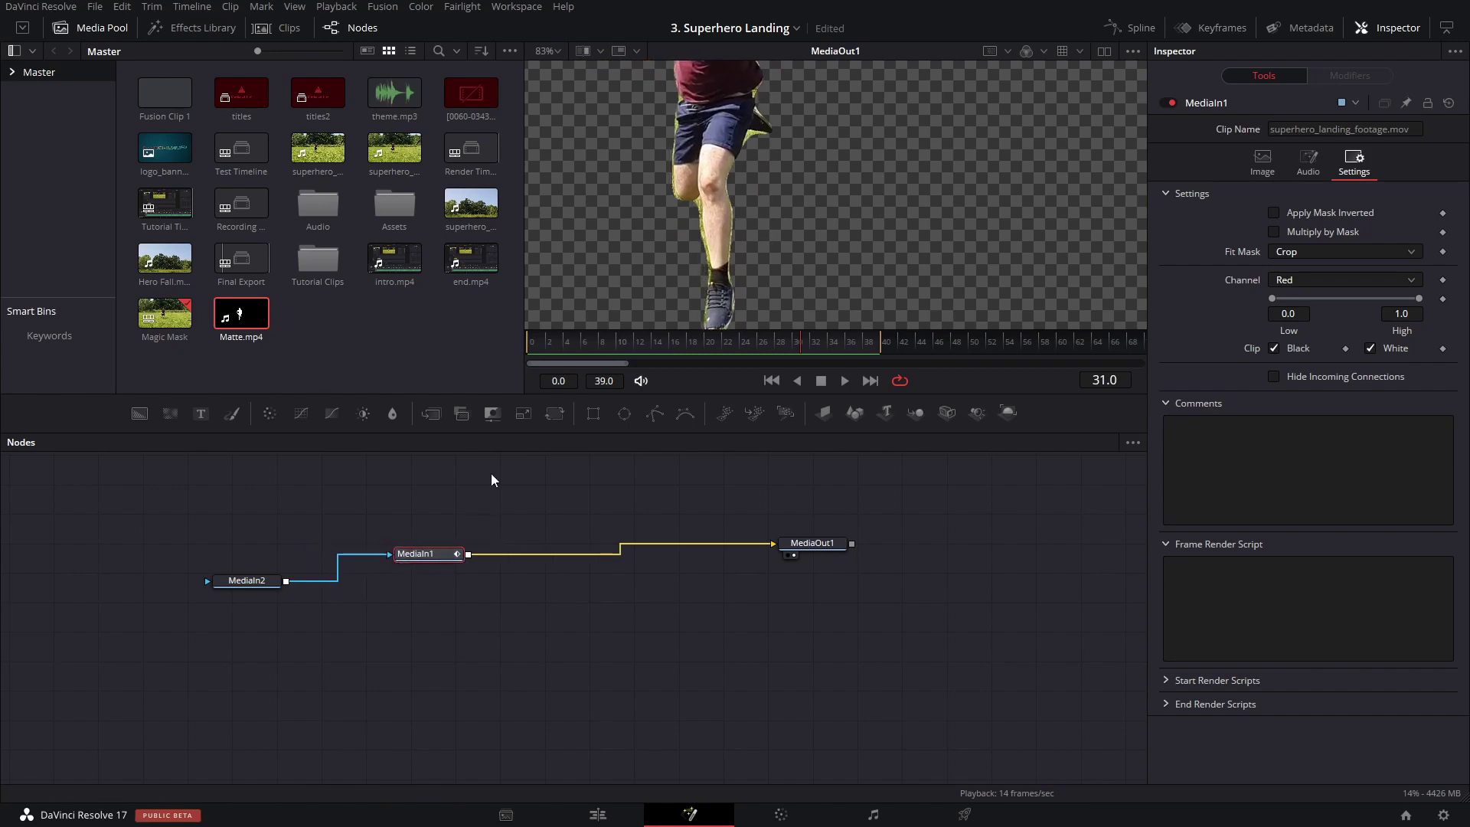
scroll(799, 159, "down", 4)
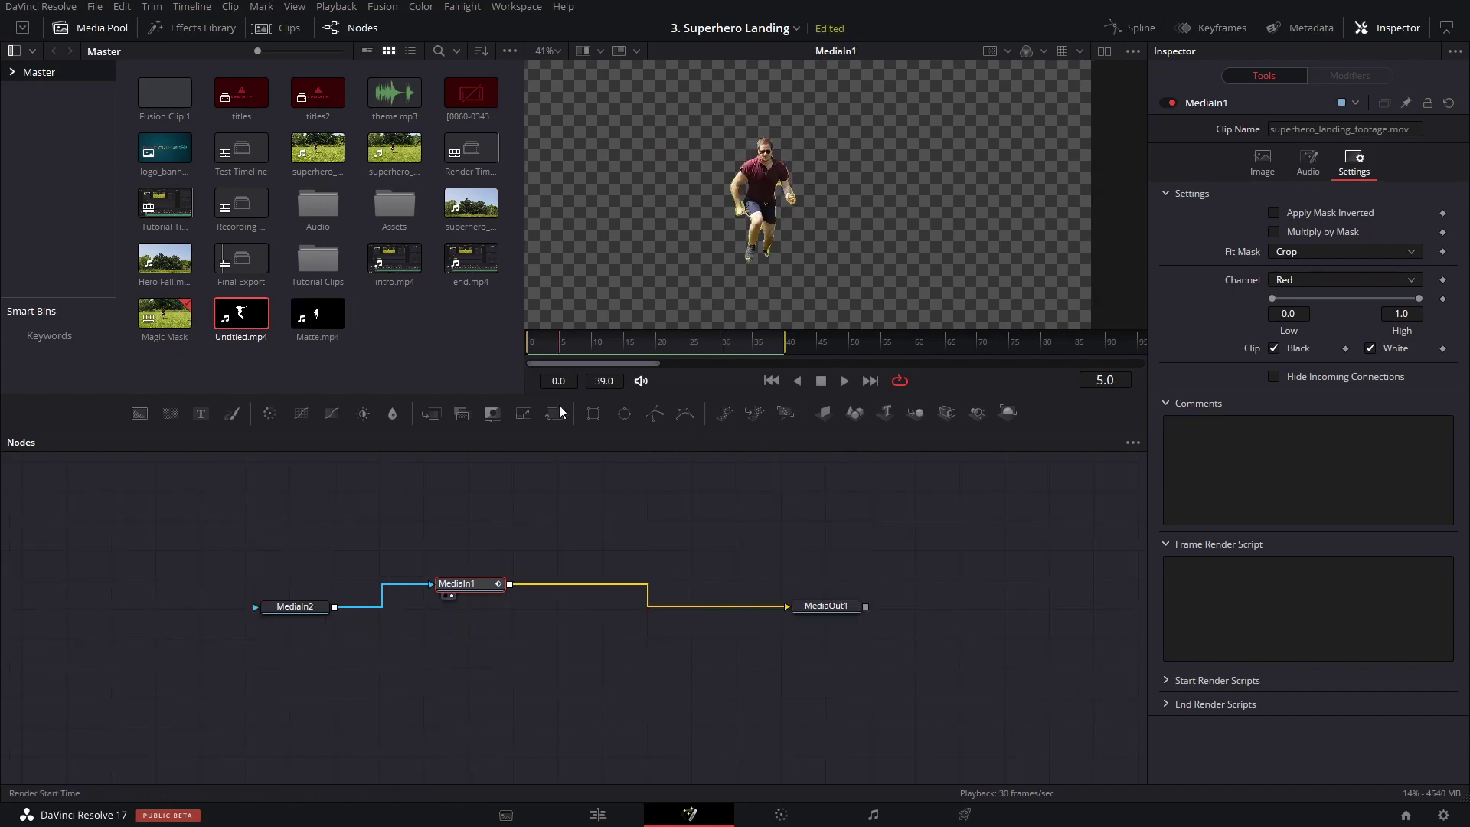
left_click_drag(596, 545, 562, 562)
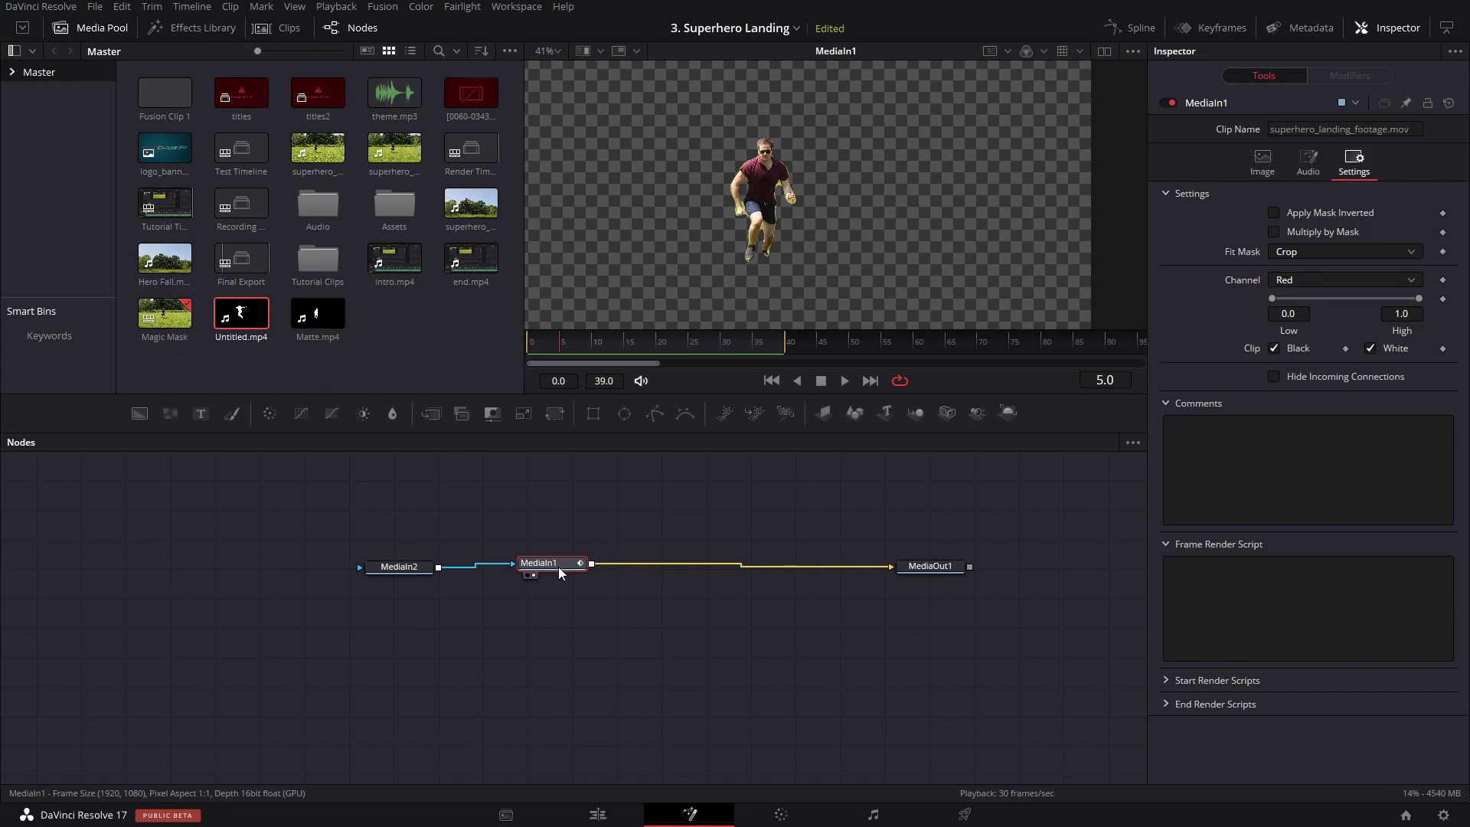
Step: Add a Matte Control node after MediaIn1 and show its output in the viewer
left_click_drag(558, 568, 566, 555)
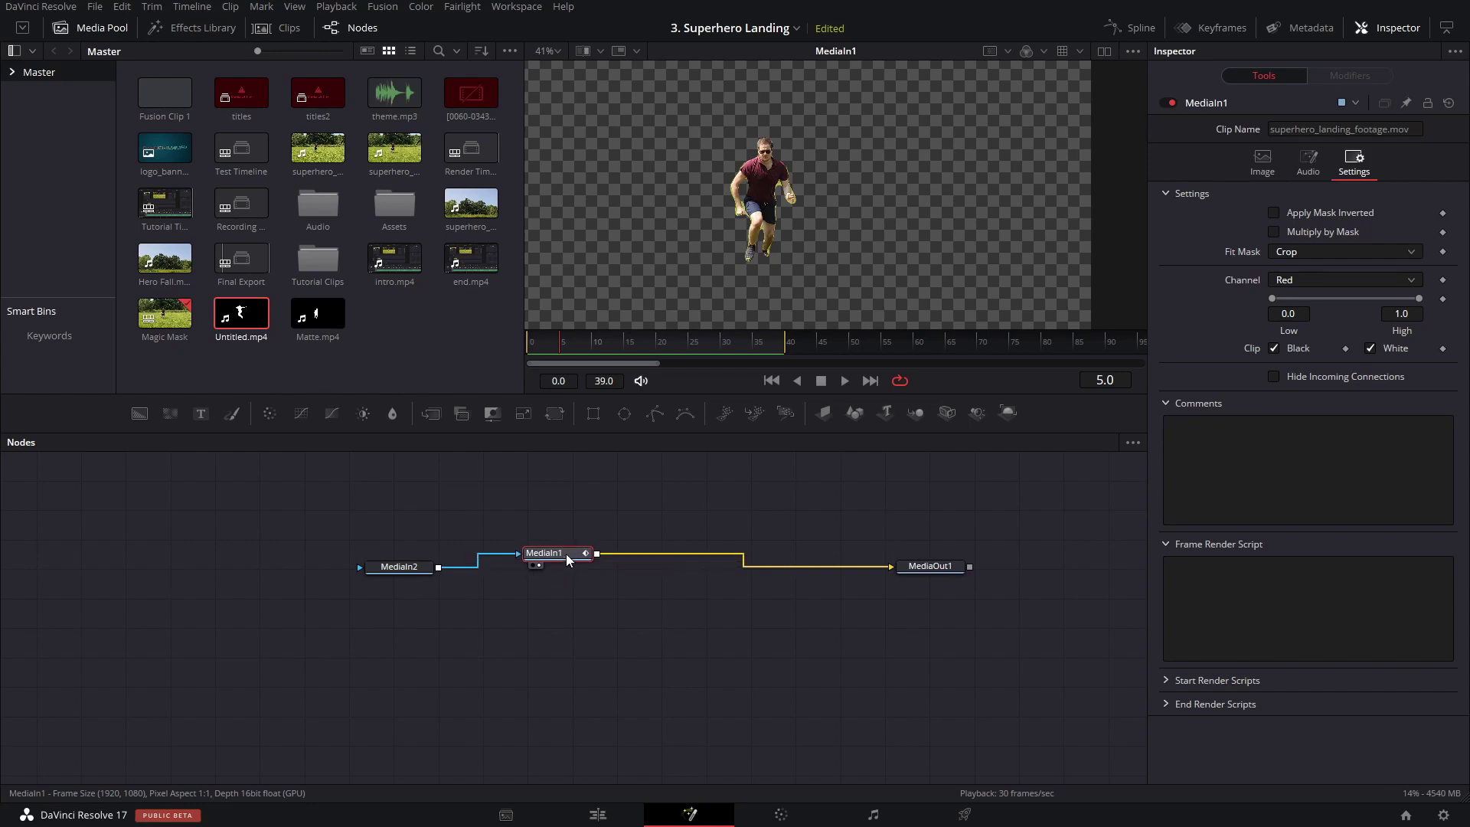
key("shift+space")
type("delta")
key("ctrl+a")
type("matt")
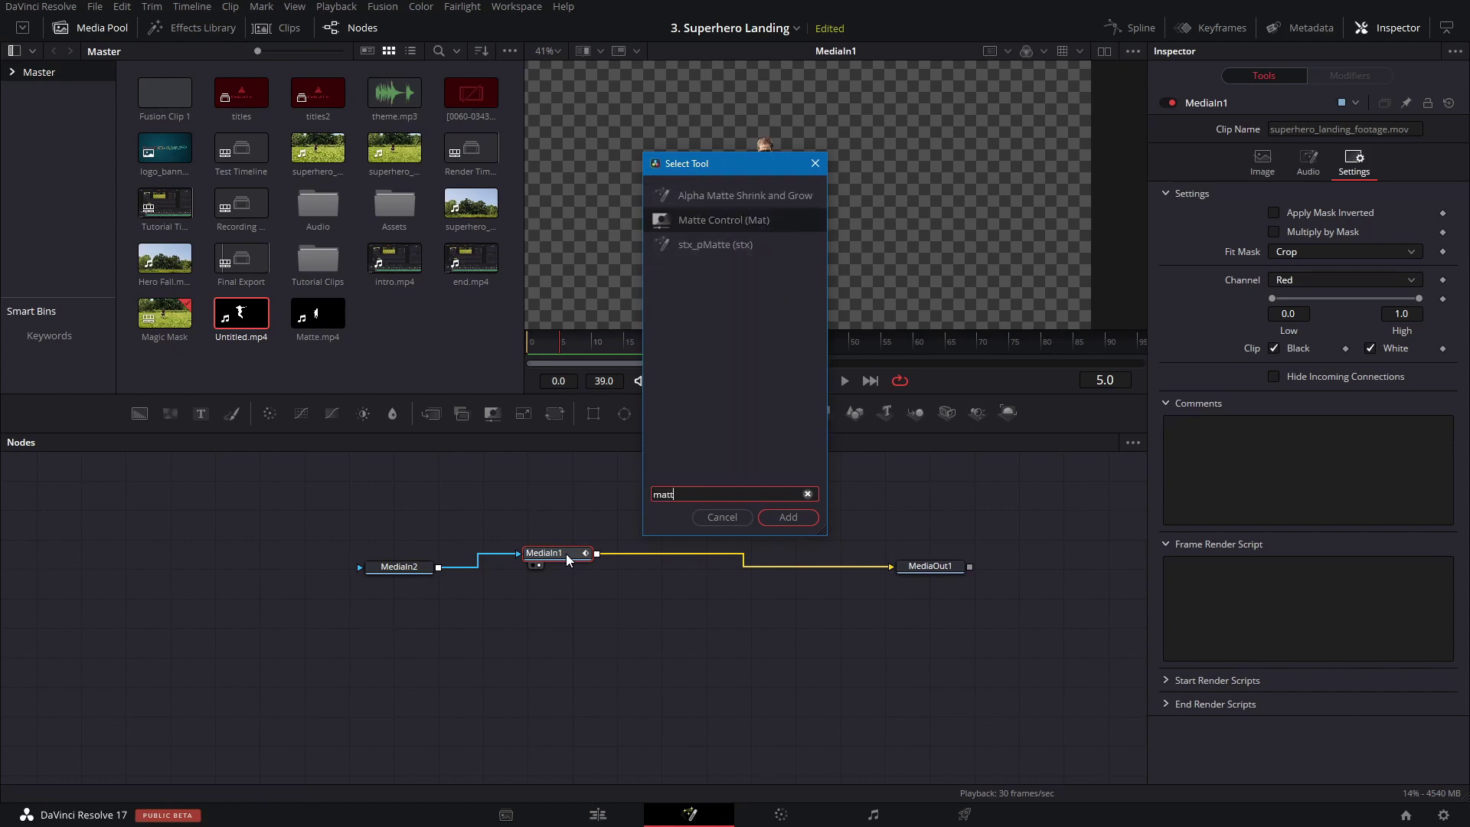
key("Return")
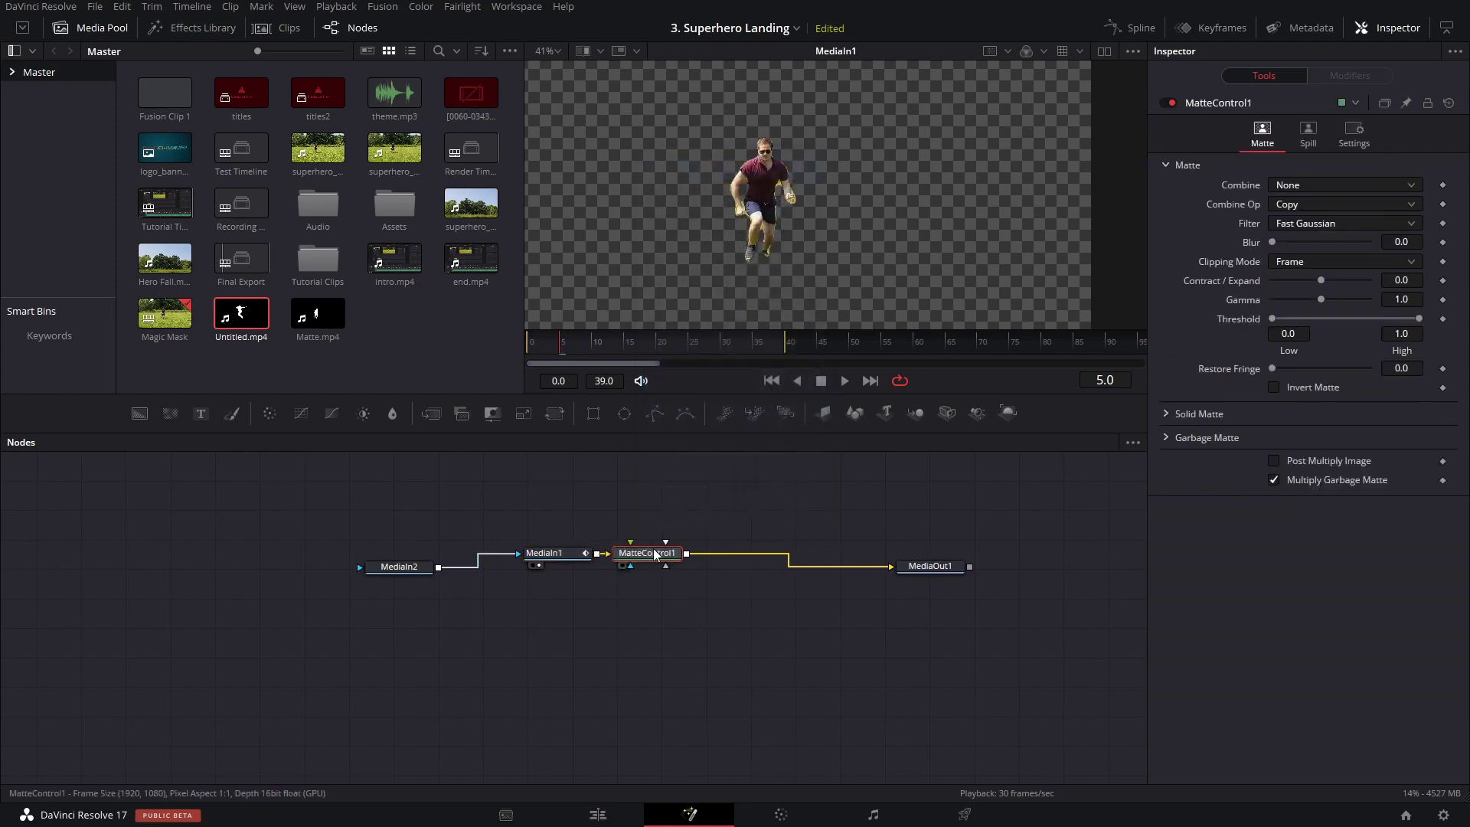
left_click_drag(653, 557, 715, 564)
key("1")
Step: Enable Post Multiply Image and set Blur 1.1, Contract/Expand -0.11, Gamma 0.73
scroll(800, 171, "up", 3)
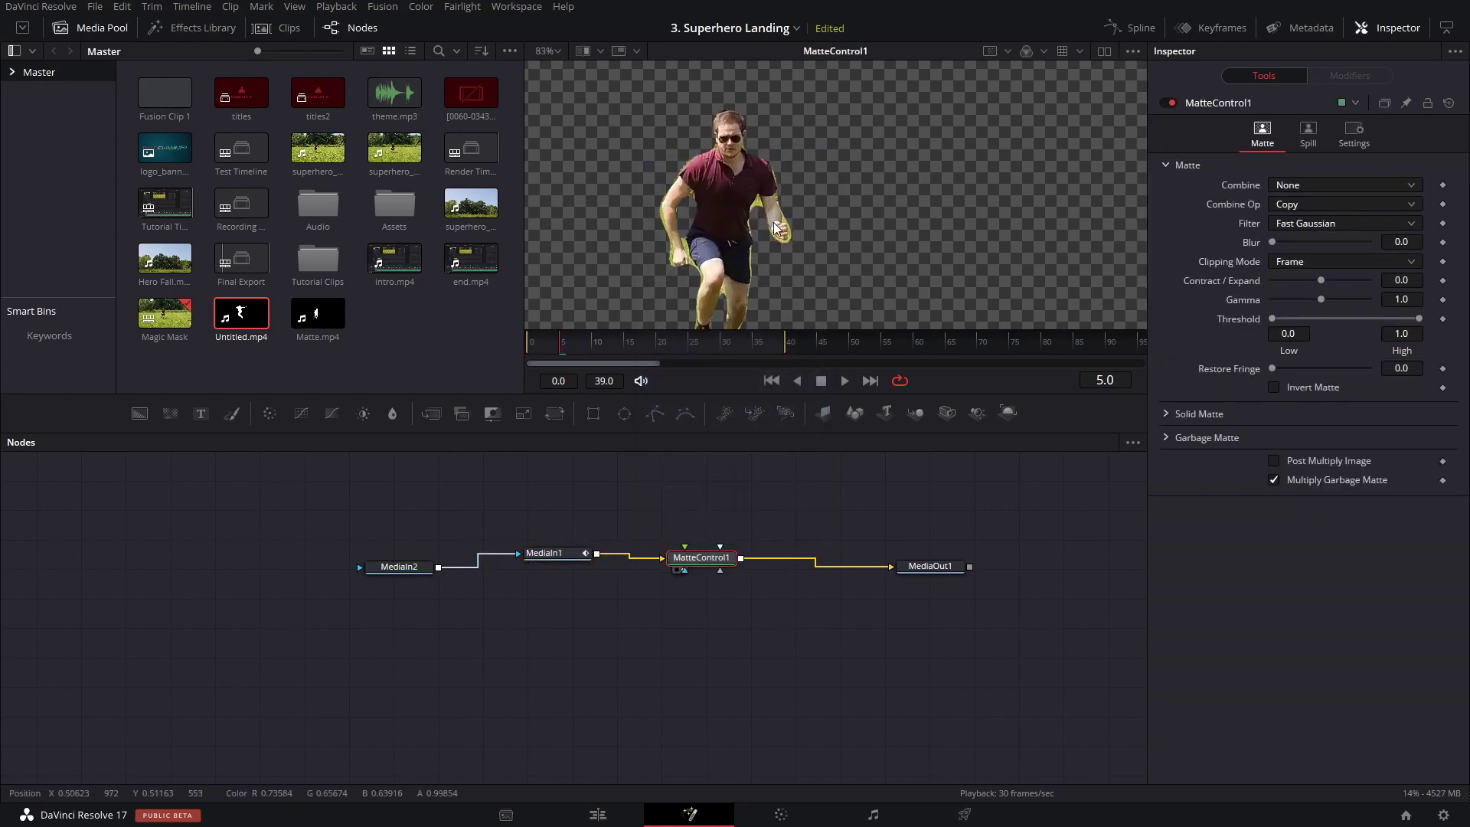
scroll(808, 216, "up", 2)
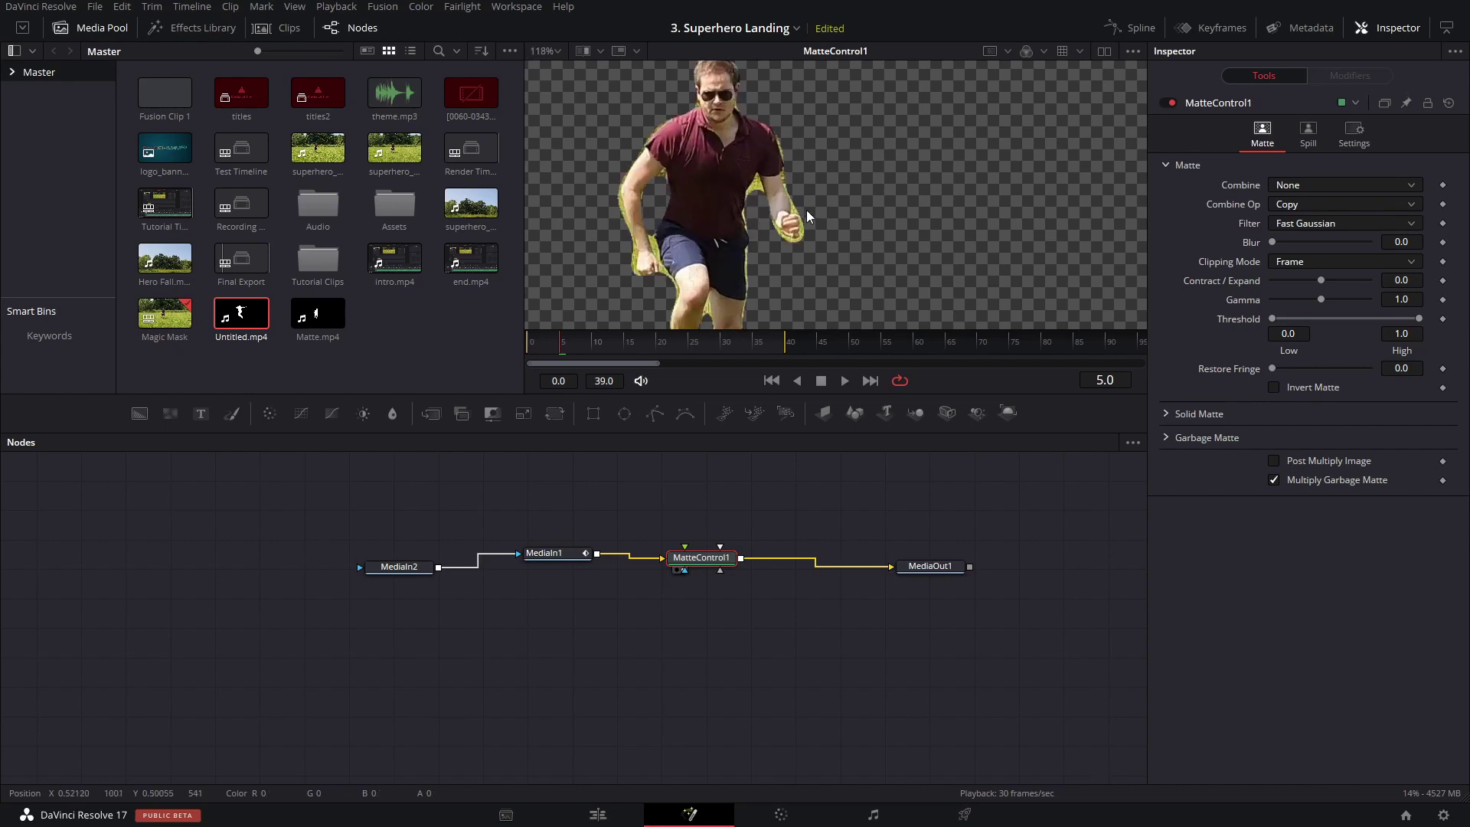
left_click(1274, 461)
scroll(777, 167, "down", 1)
scroll(774, 165, "down", 1)
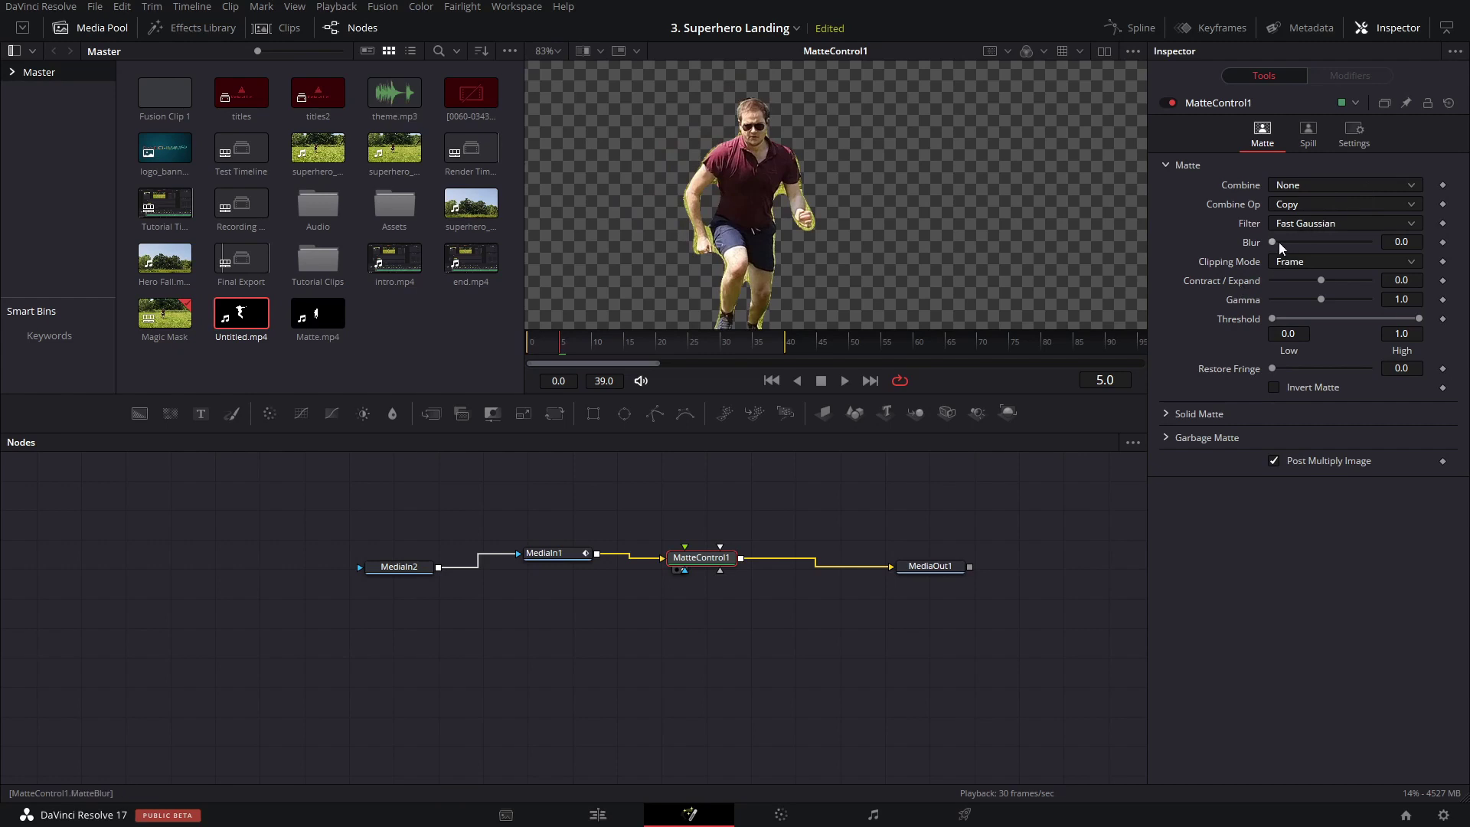
left_click_drag(1278, 243, 1308, 299)
scroll(1143, 258, "up", 2)
scroll(786, 162, "down", 2)
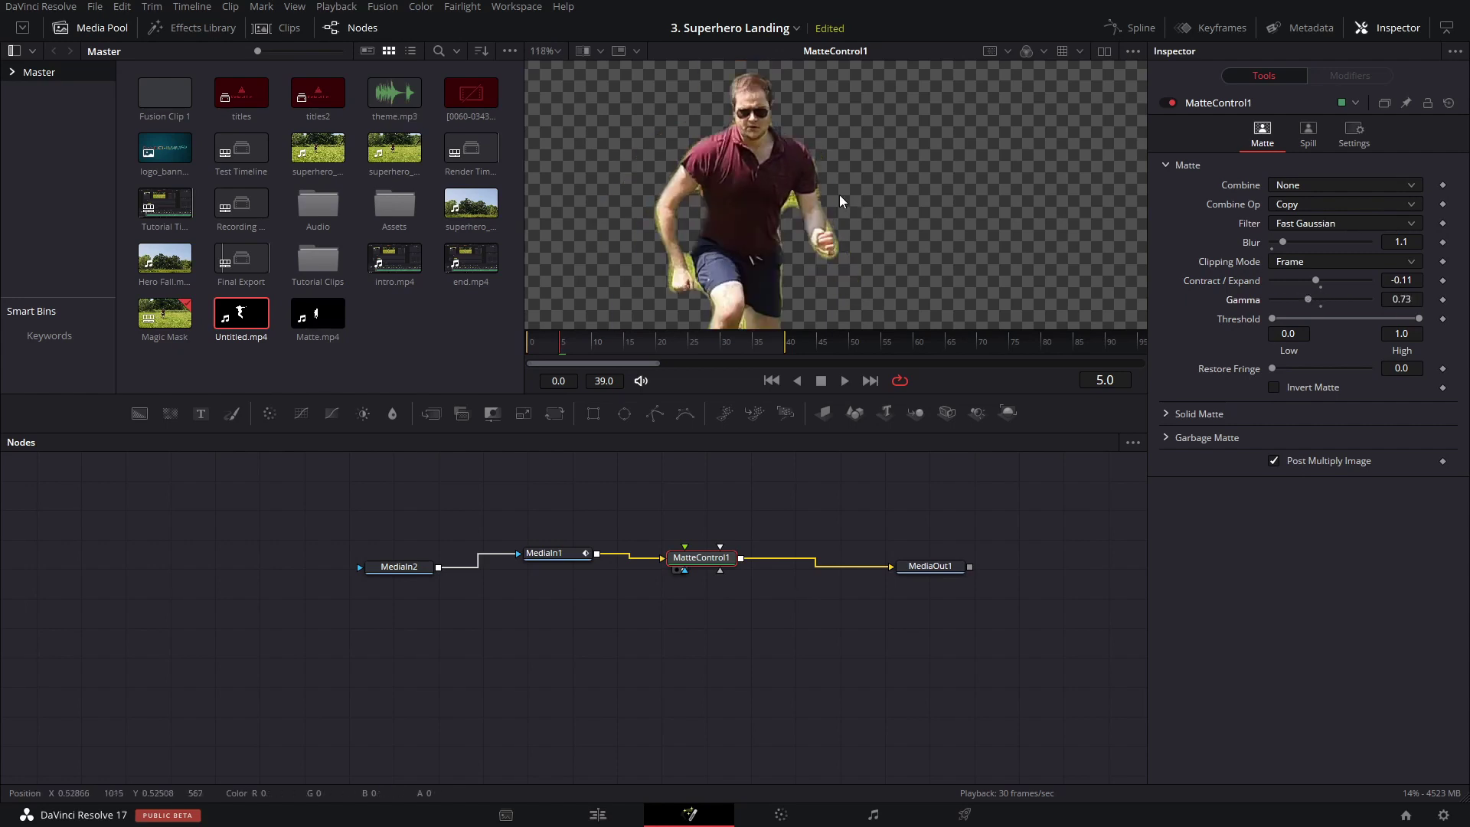
scroll(789, 184, "down", 2)
Step: Play the clip and scrub to around frame 28 to review the refined matte
key("space")
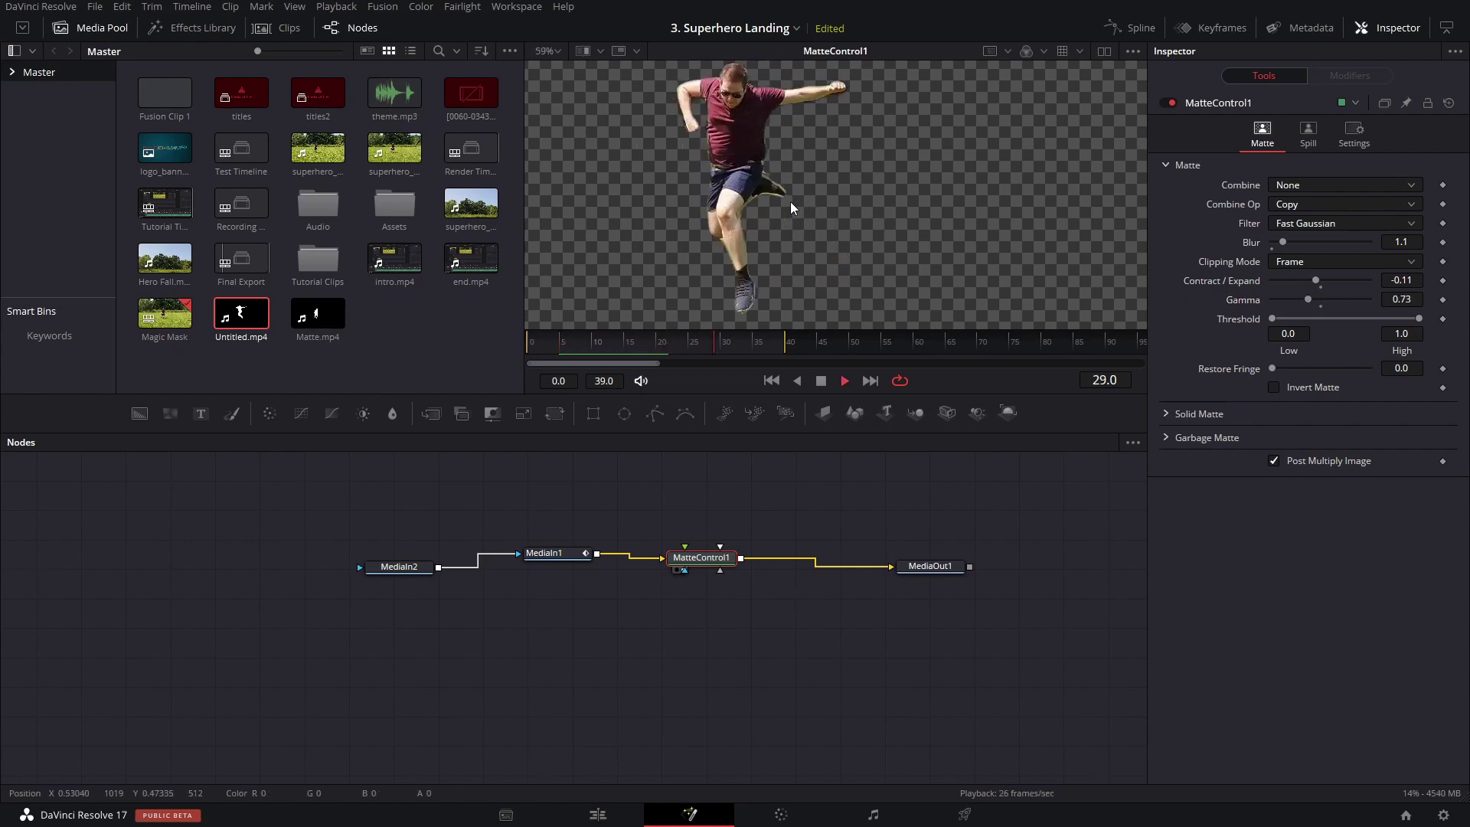
scroll(706, 309, "down", 2)
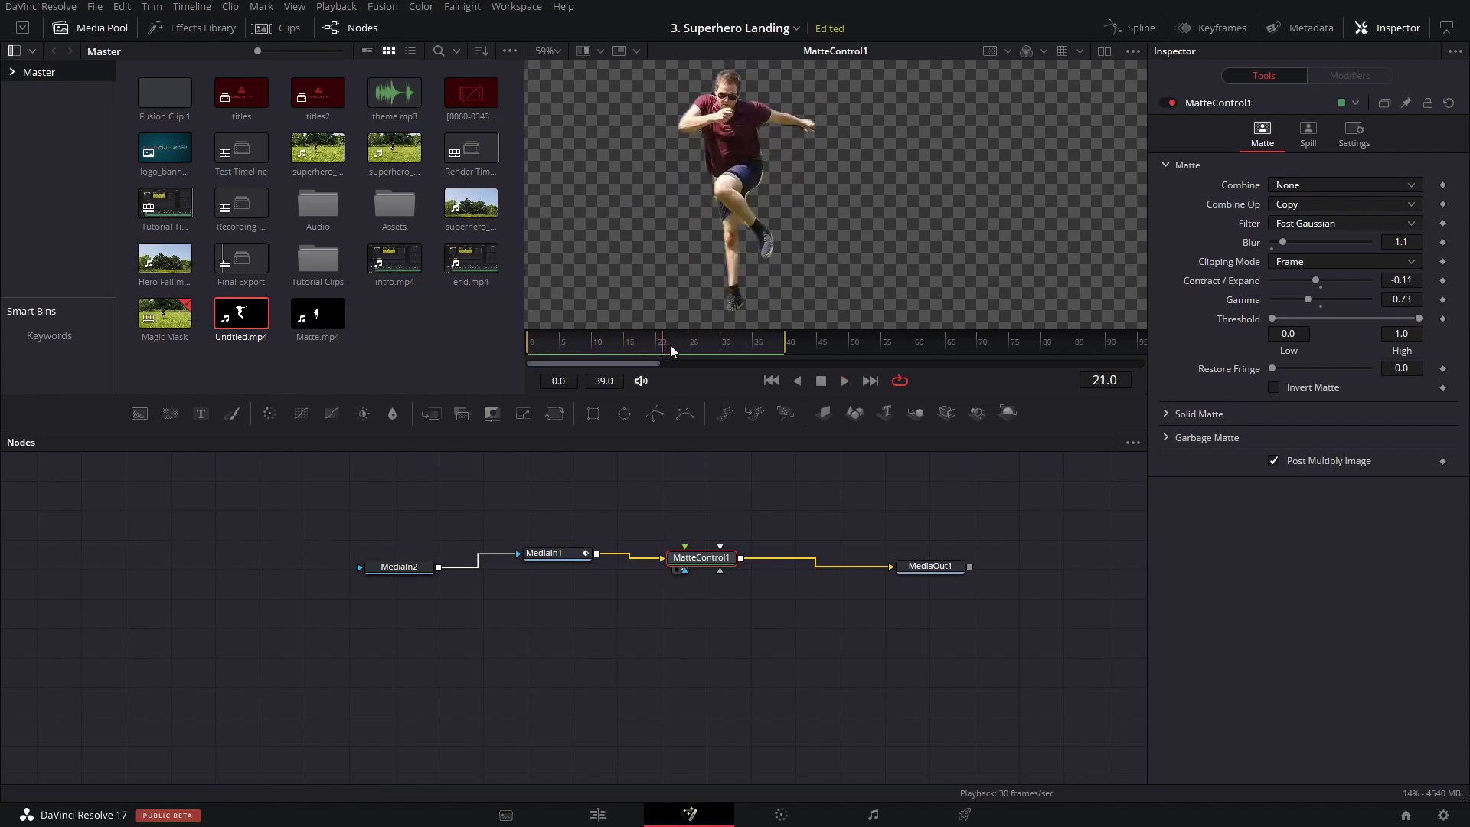
mouse_move(710, 346)
left_mouse_down()
mouse_move(742, 346)
mouse_move(706, 343)
left_mouse_up()
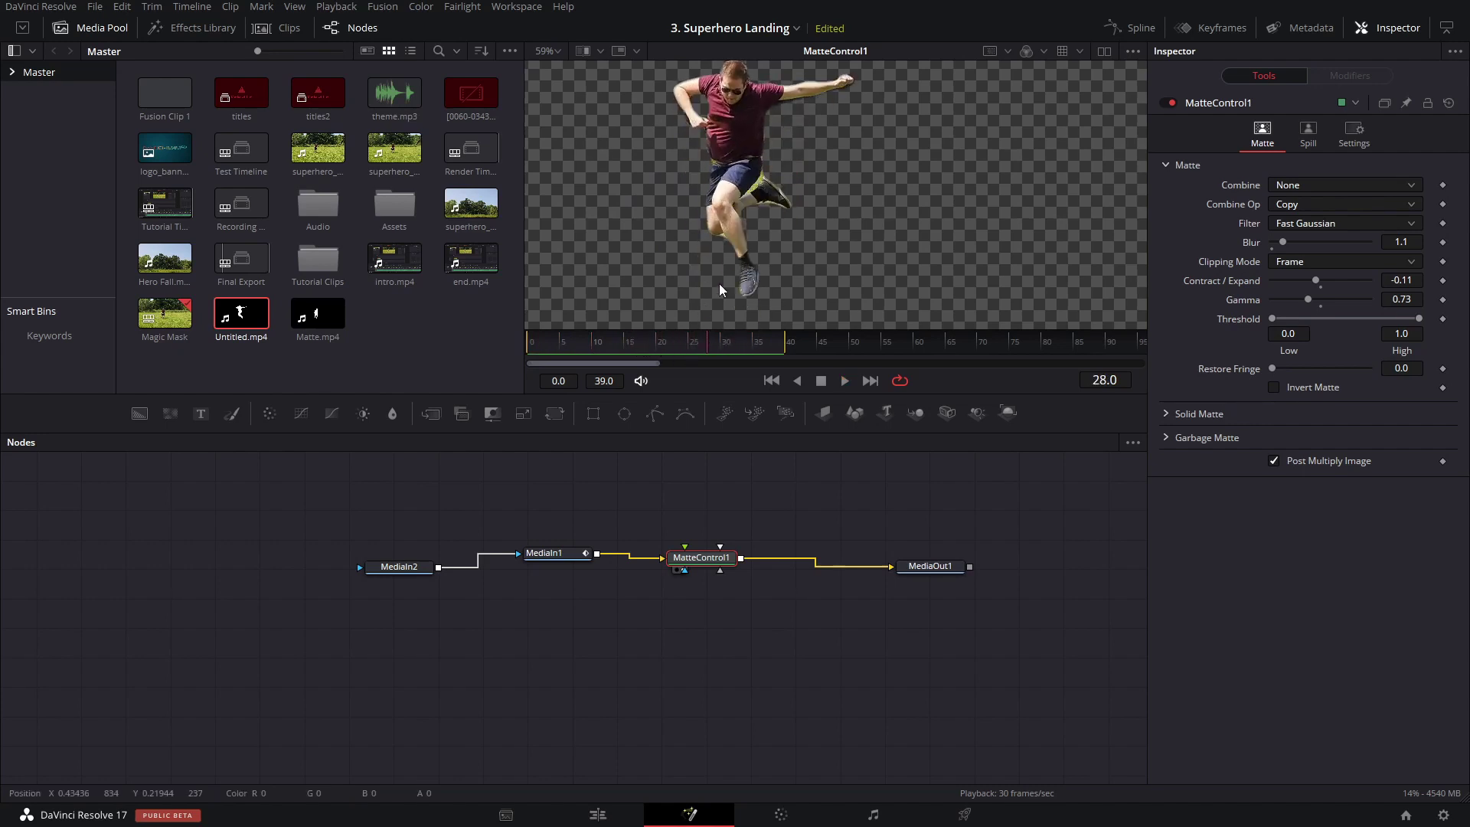
scroll(739, 224, "up", 10)
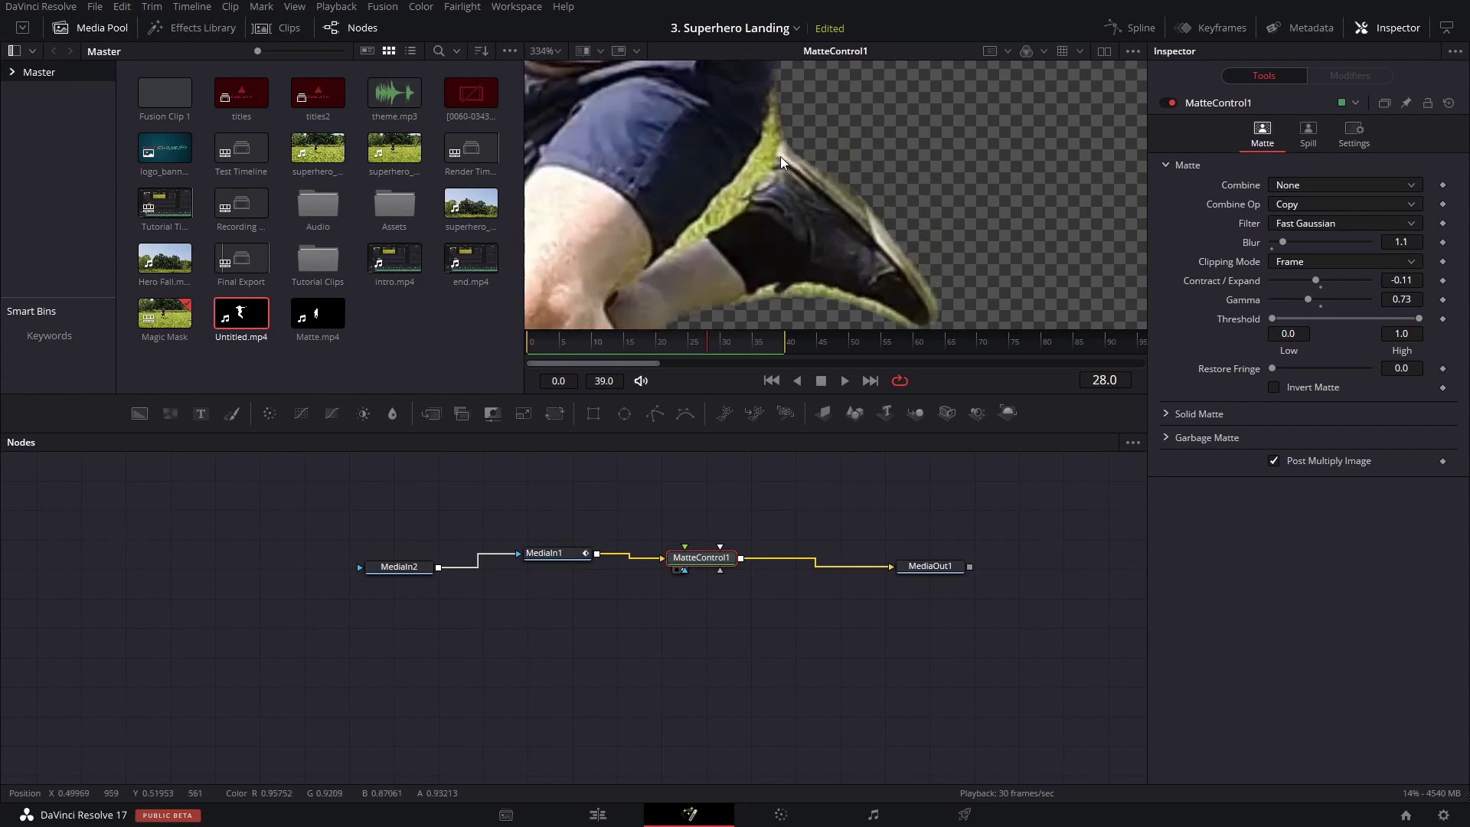
Step: Add a Delta Keyer after MatteControl1 and sample the yellow-green fringe as Background Color
left_click_drag(711, 554, 706, 549)
key("shift+space")
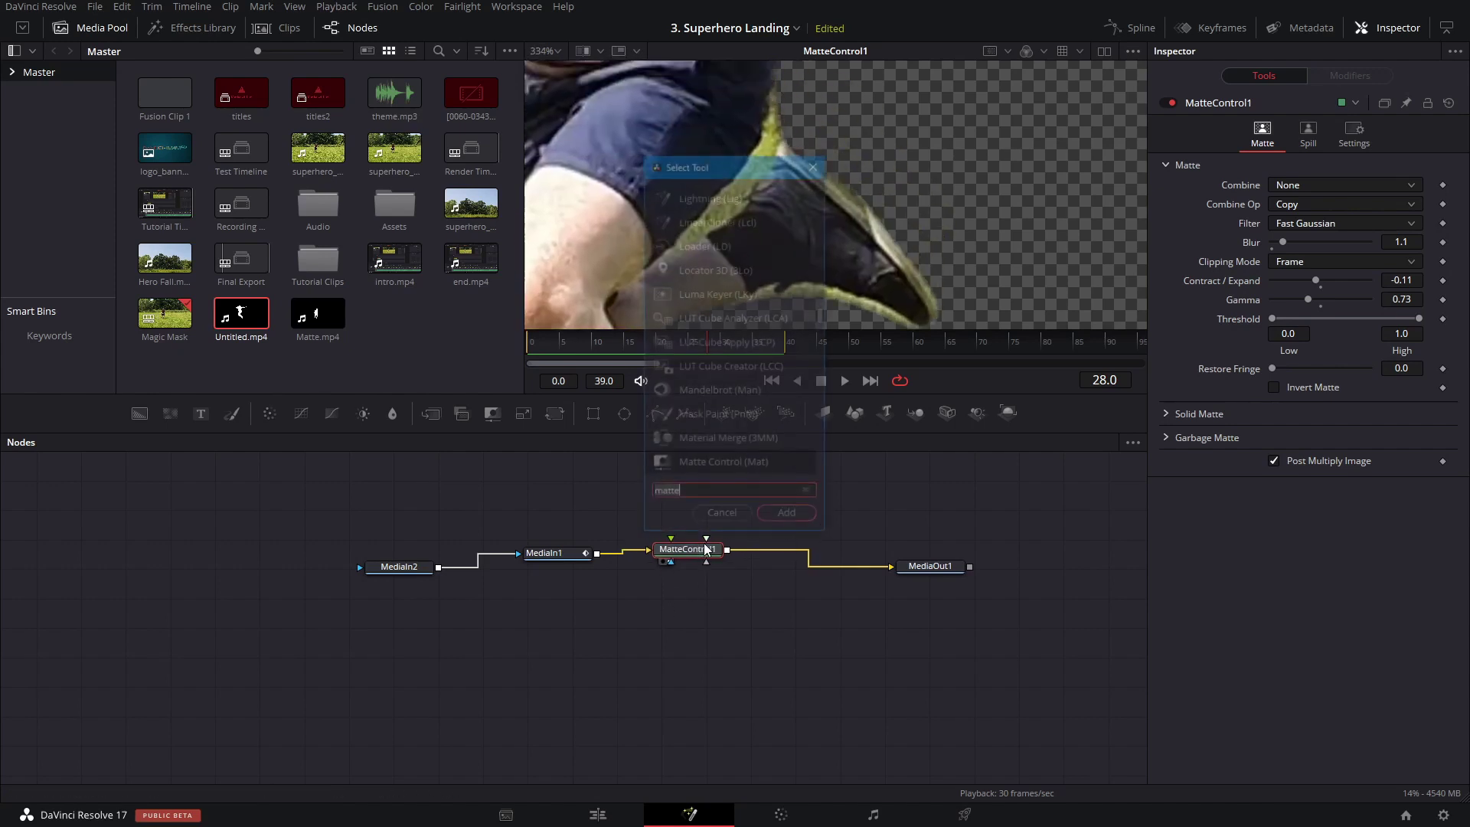
type("matte")
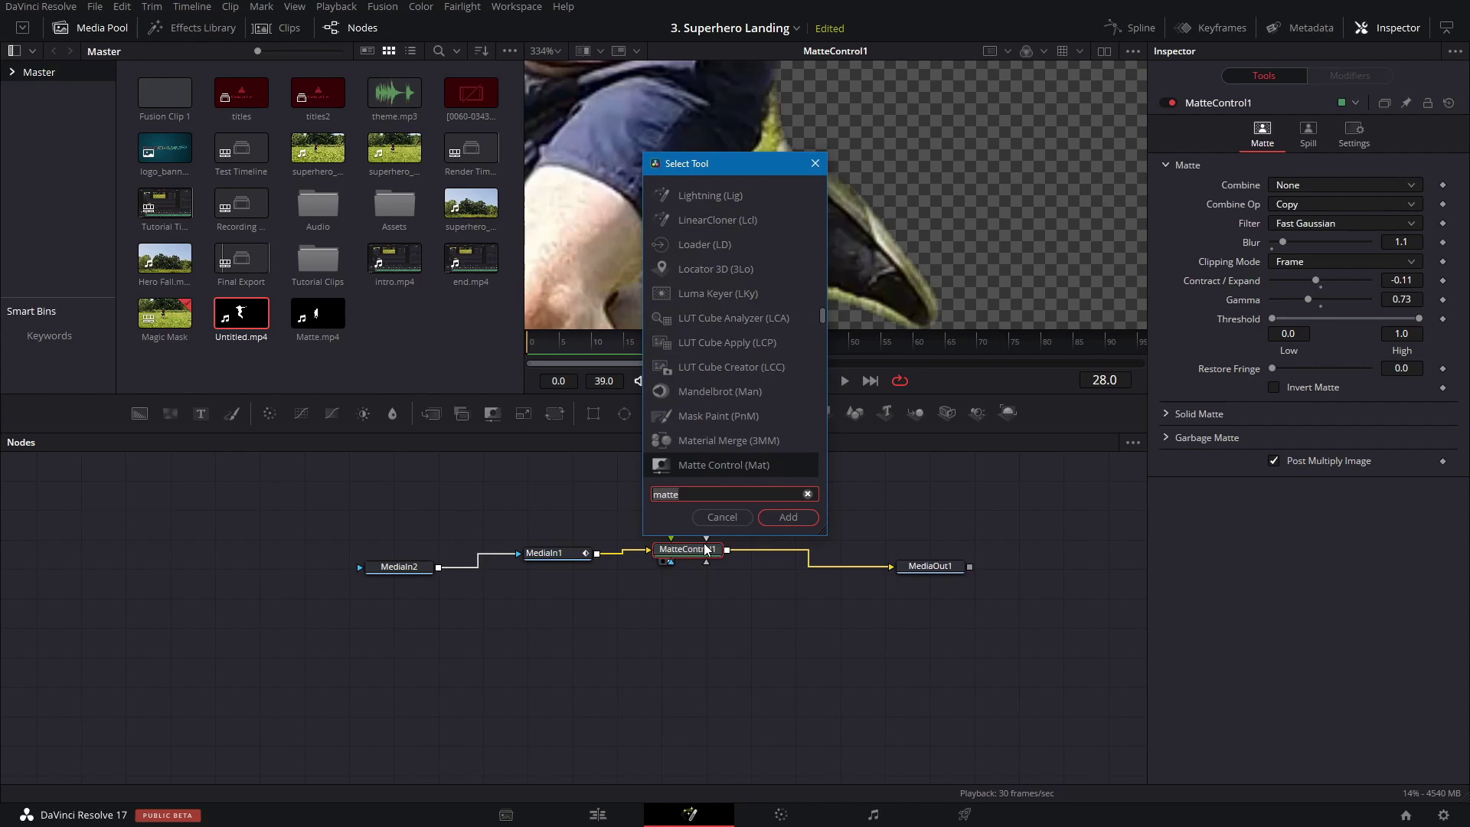
key("BackSpace")
key("BackSpace")
key("BackSpace")
key("BackSpace")
key("BackSpace")
type("delta")
key("Return")
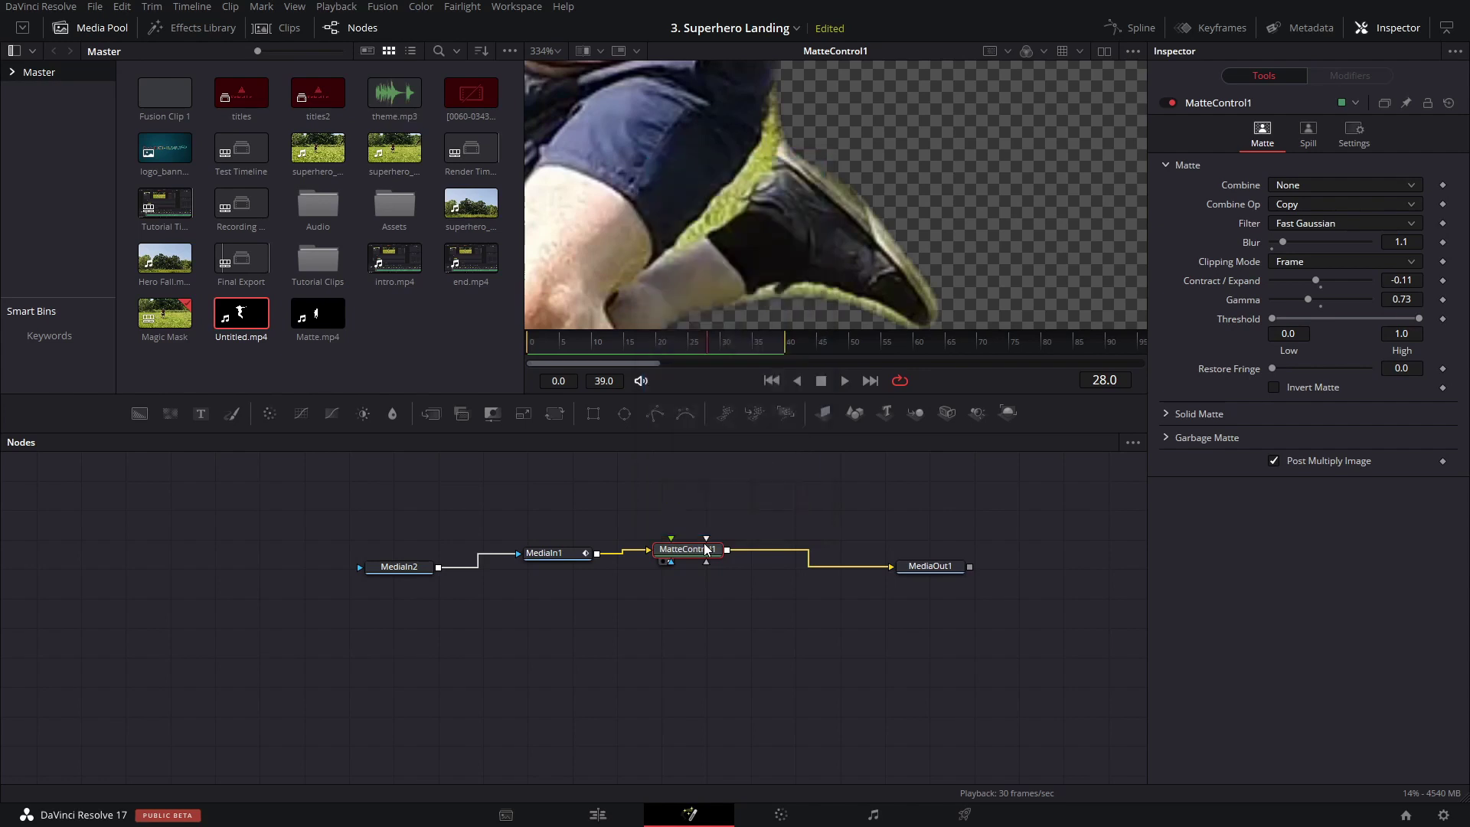
key("1")
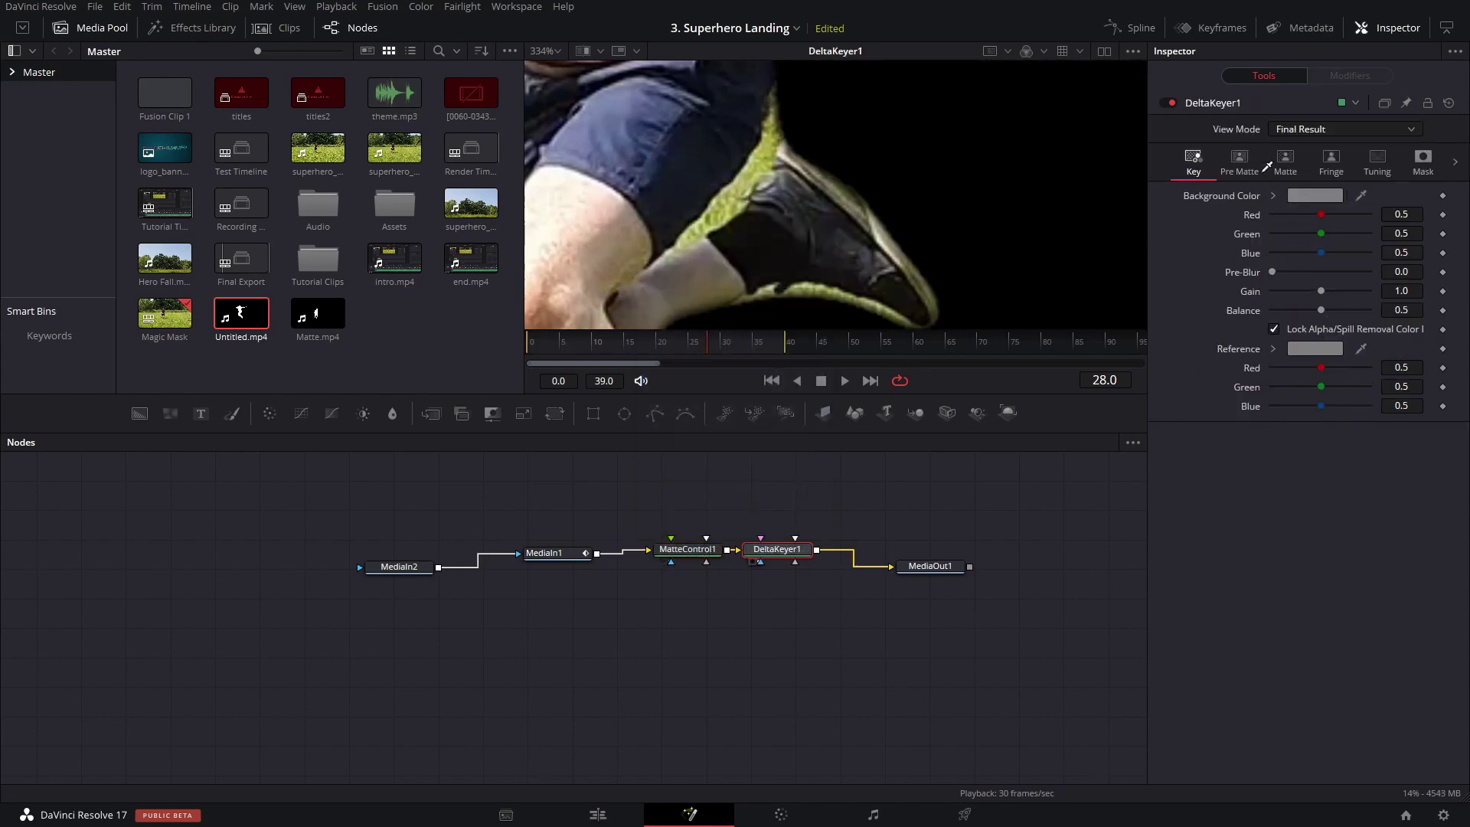
left_click_drag(1128, 153, 741, 187)
Step: Play back and scrub through the jump to check the Delta Keyer result
scroll(875, 201, "down", 10)
key("space")
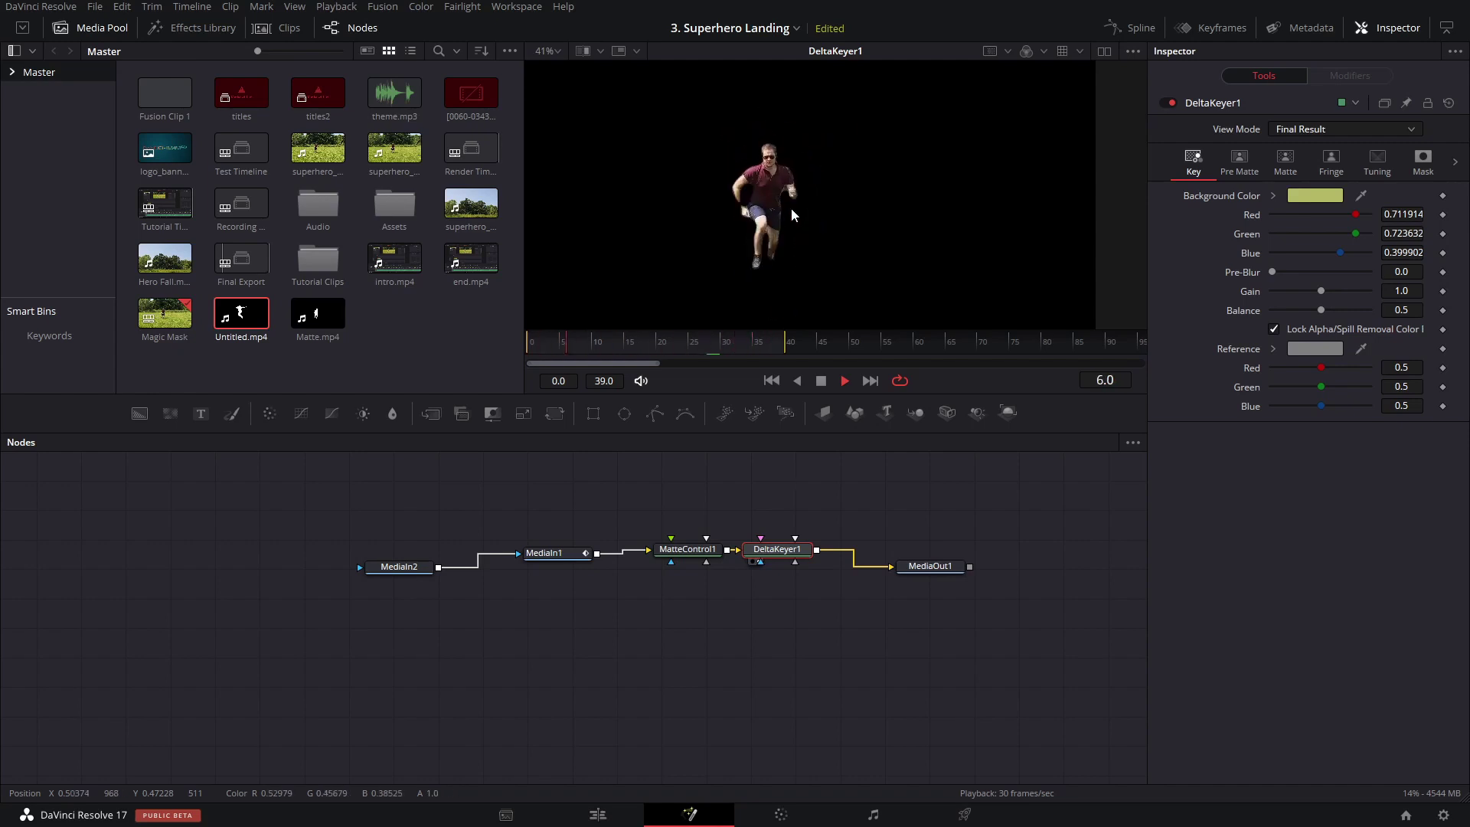
key("space")
left_click_drag(742, 333, 700, 355)
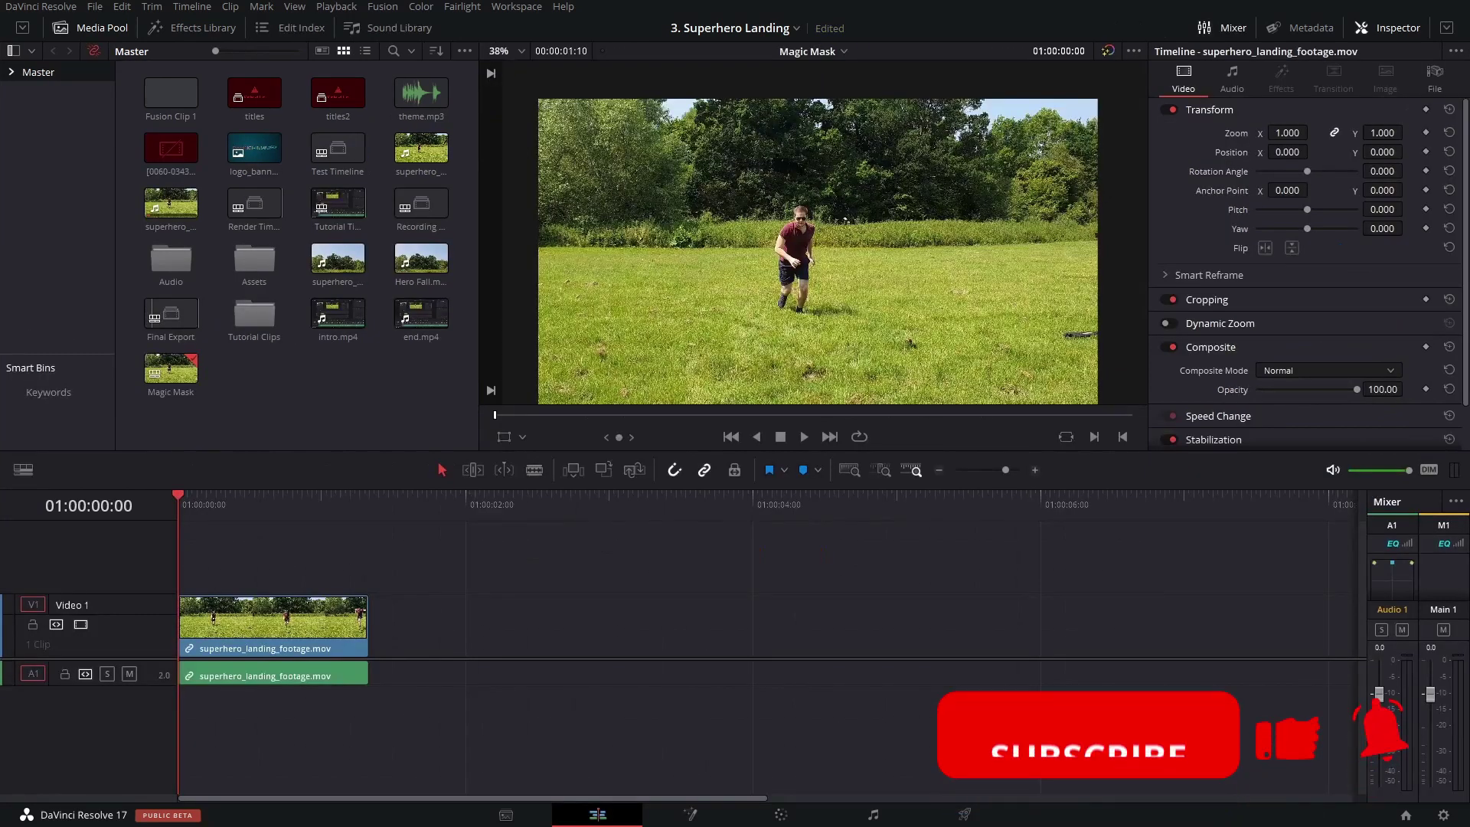